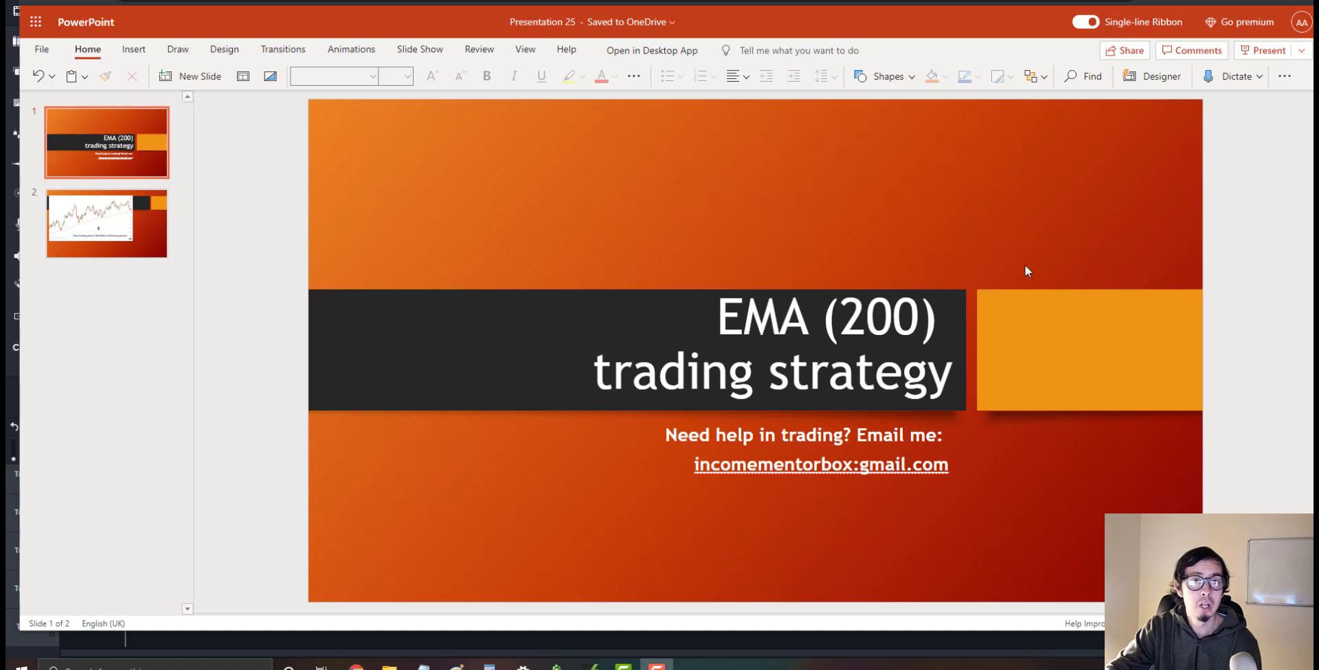
- Switch to the TradingView chart and search the indicator library for "moving", then close the library
key("alt+Tab")
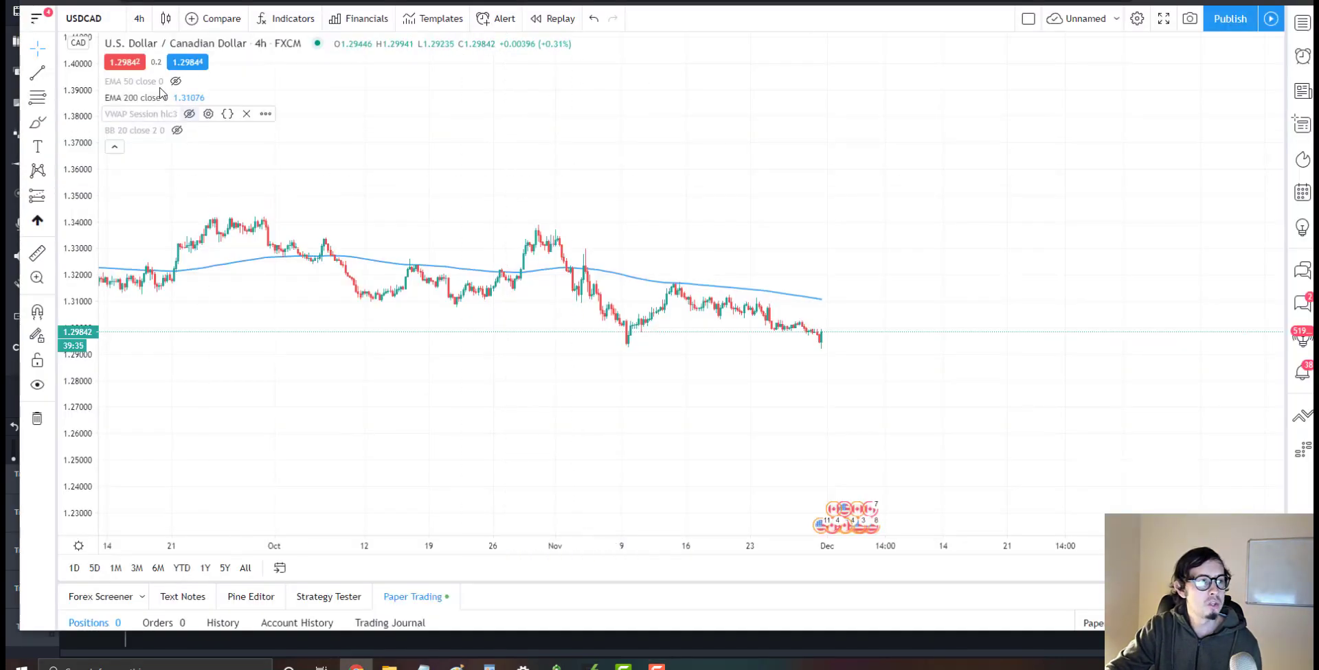
left_click(293, 21)
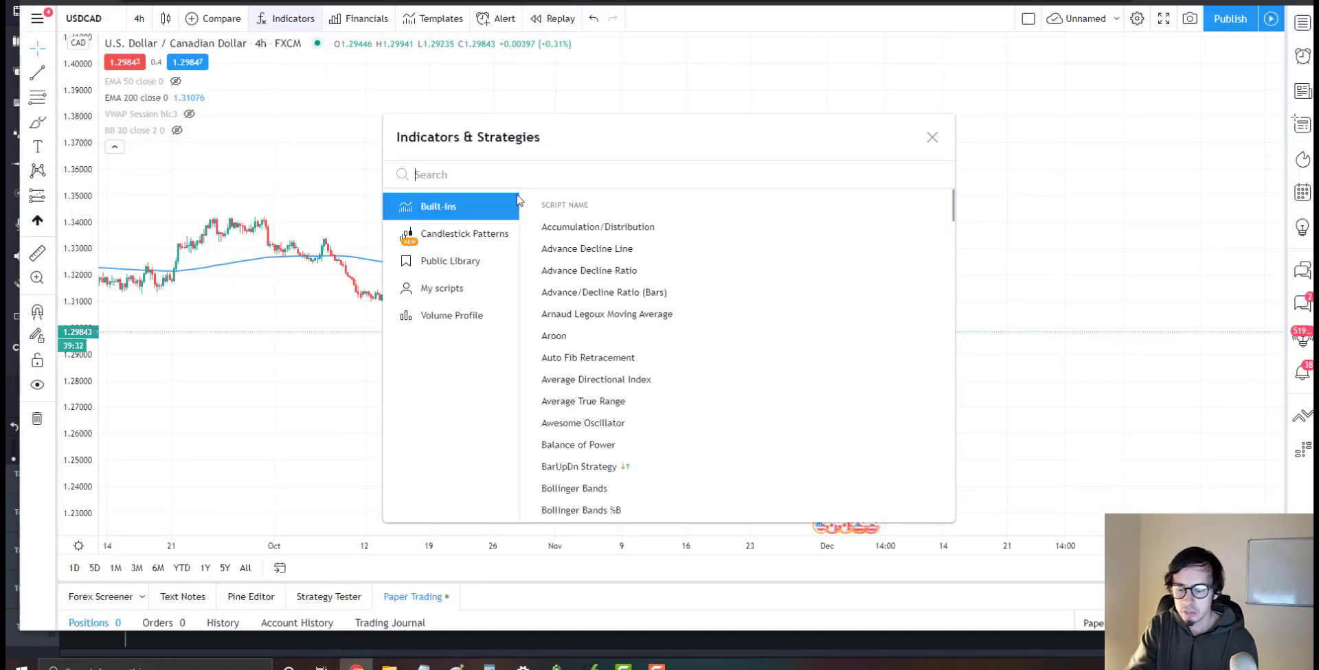
type("moving")
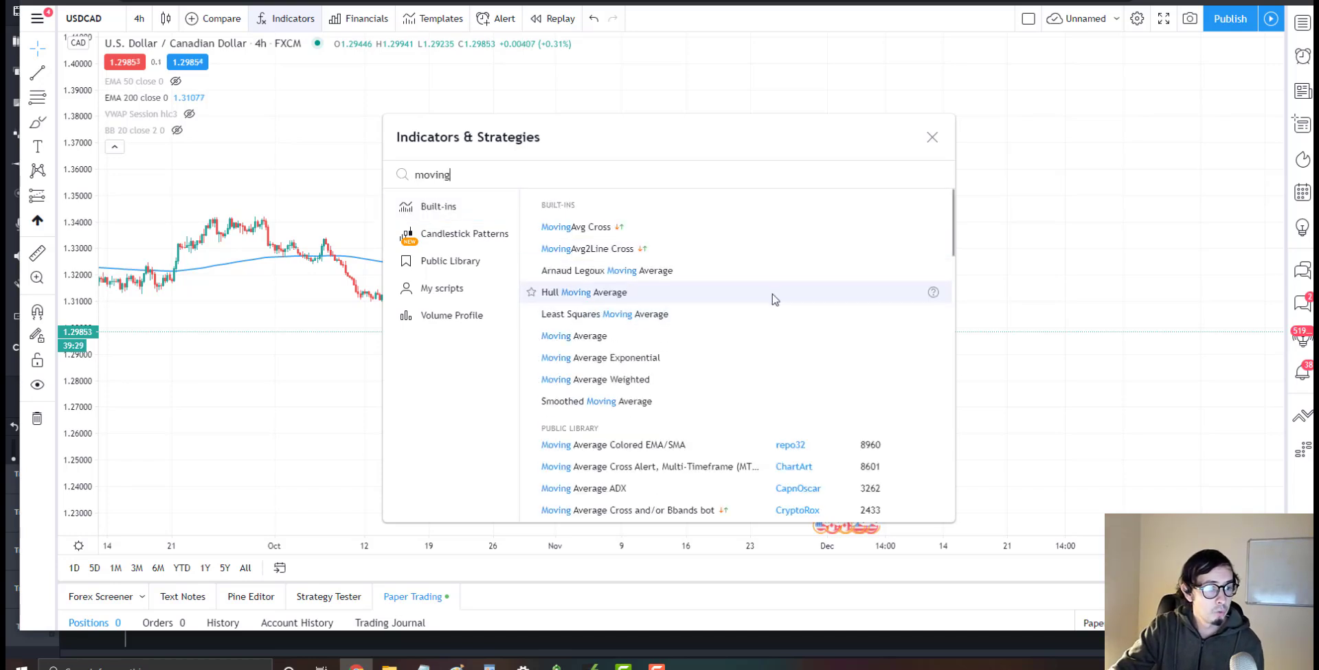
left_click(933, 138)
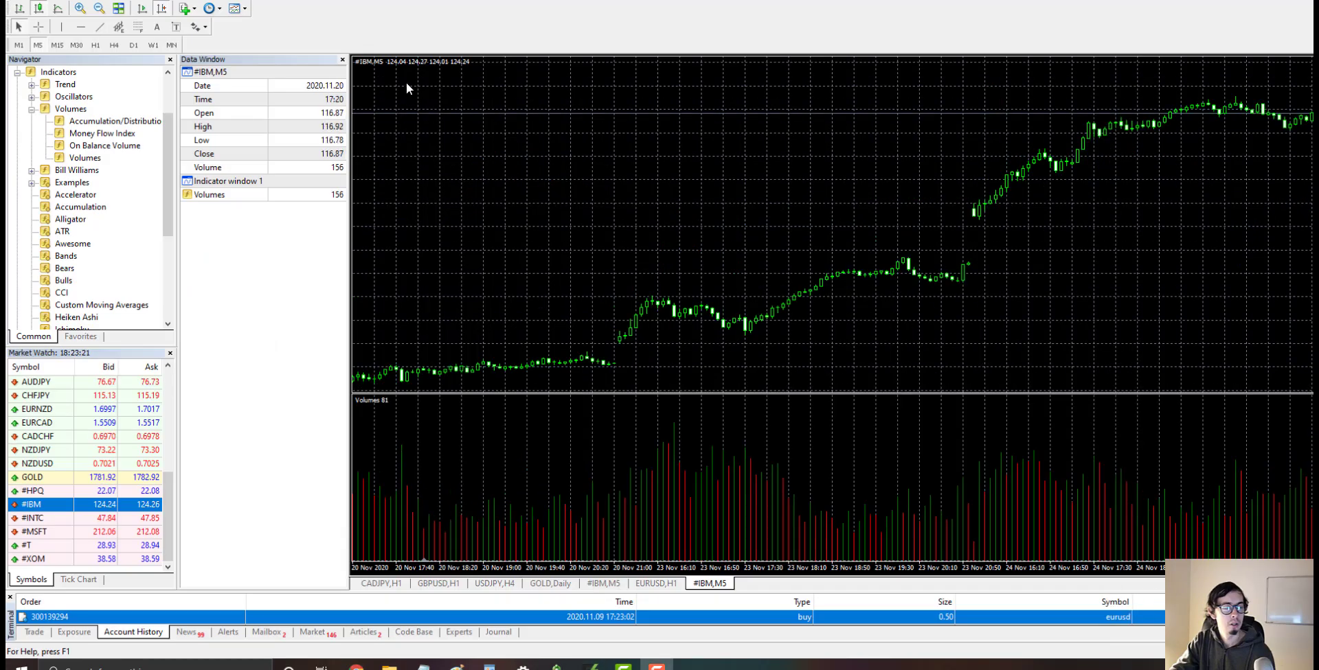
- Open the list of indicators that can be inserted in the MetaTrader #IBM,M5 chart
left_click(86, 0)
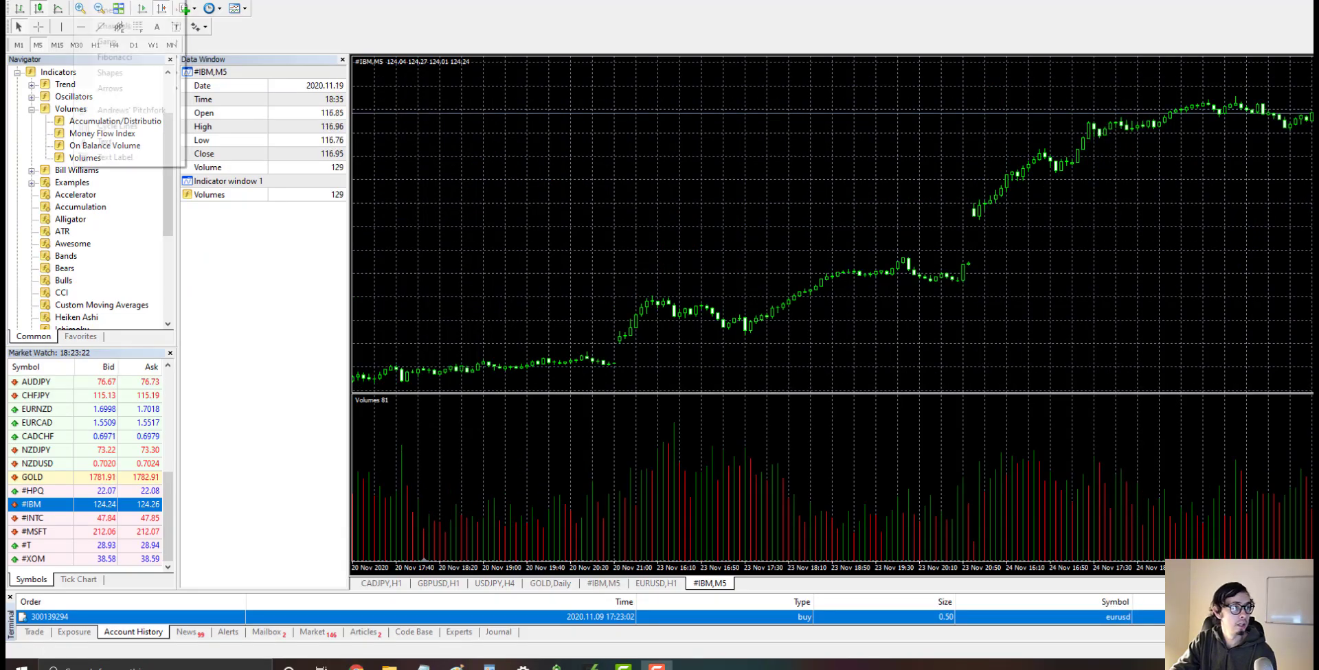
mouse_move(121, 0)
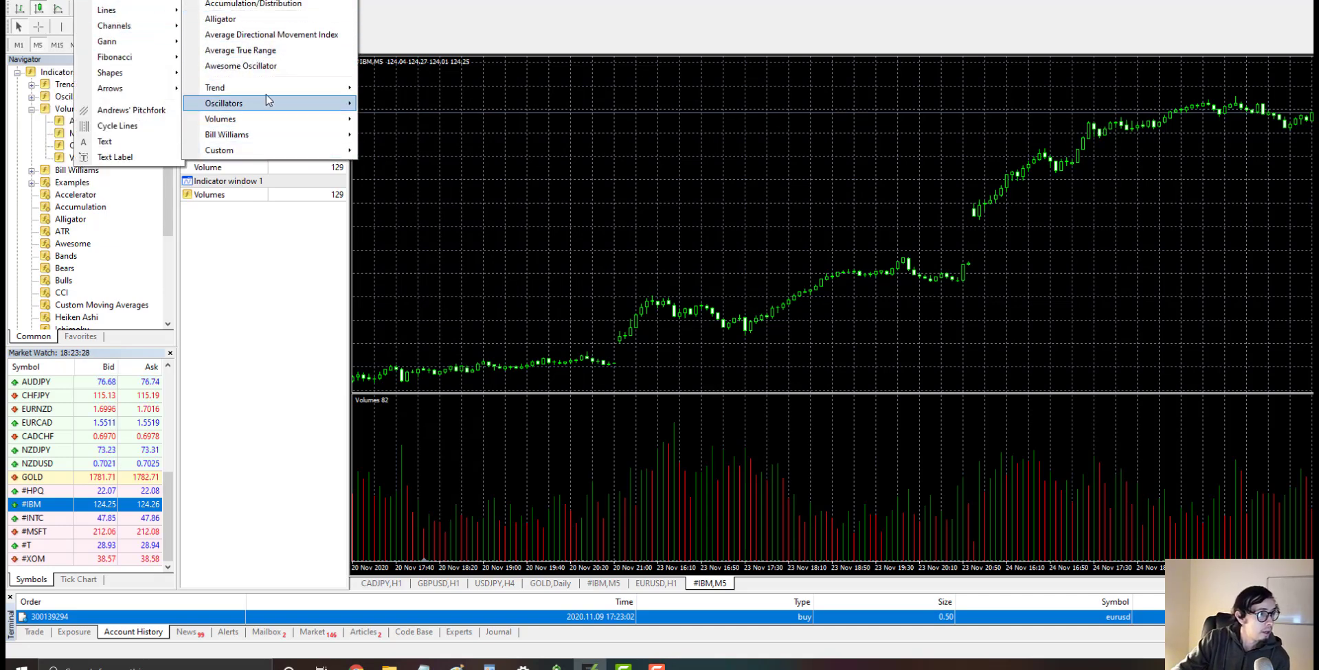
mouse_move(268, 90)
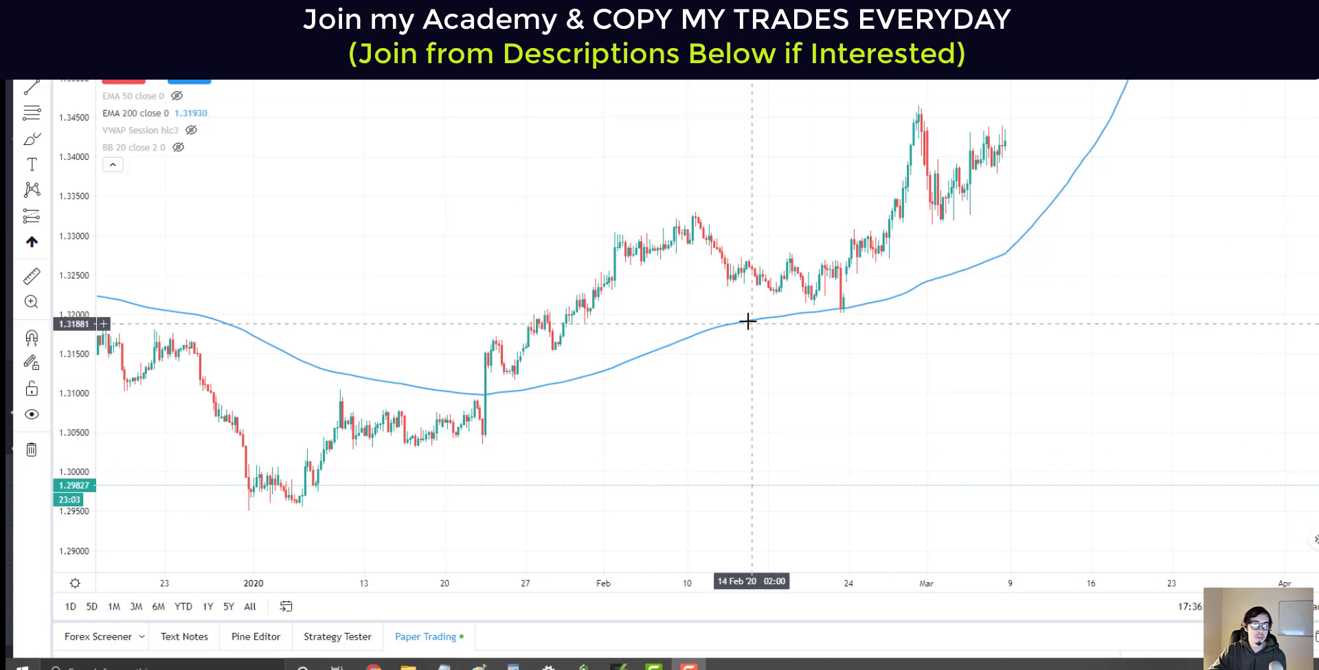
- Circle the point where price meets the EMA 200 around 22 January 2020 and brush a downward and an upward arrow from it
scroll(751, 343, "down", 2)
scroll(780, 351, "up", 2)
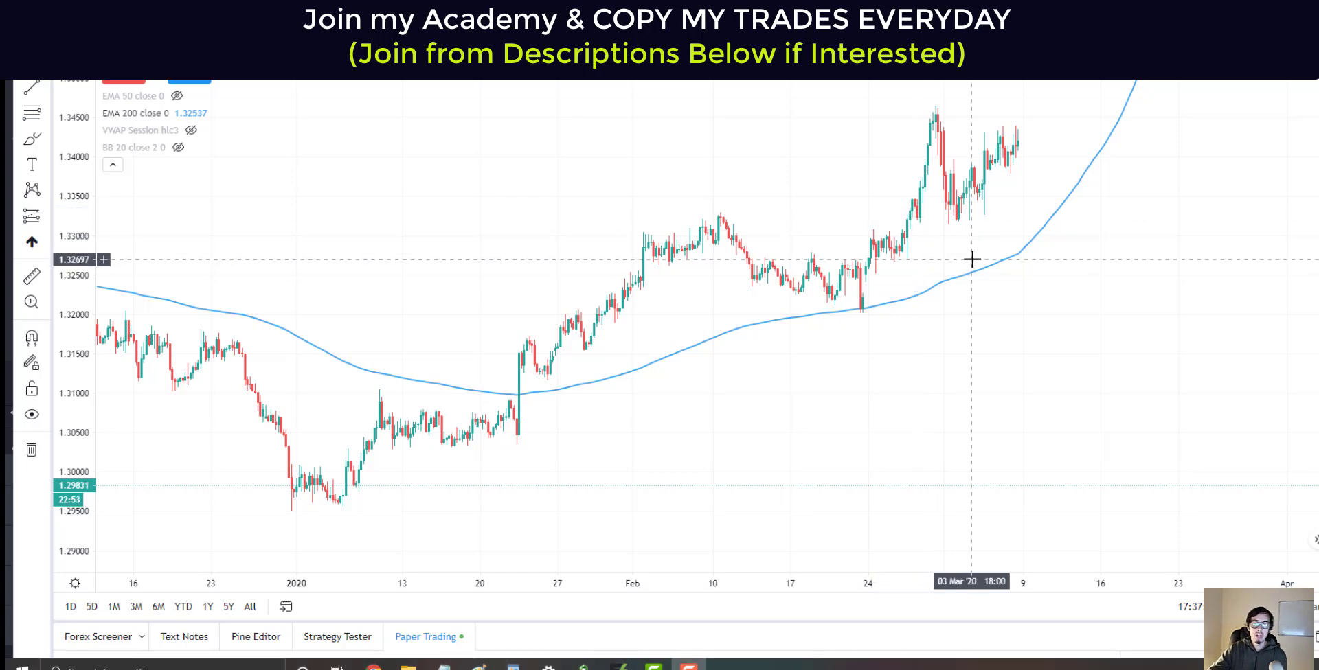
left_click_drag(833, 202, 854, 282)
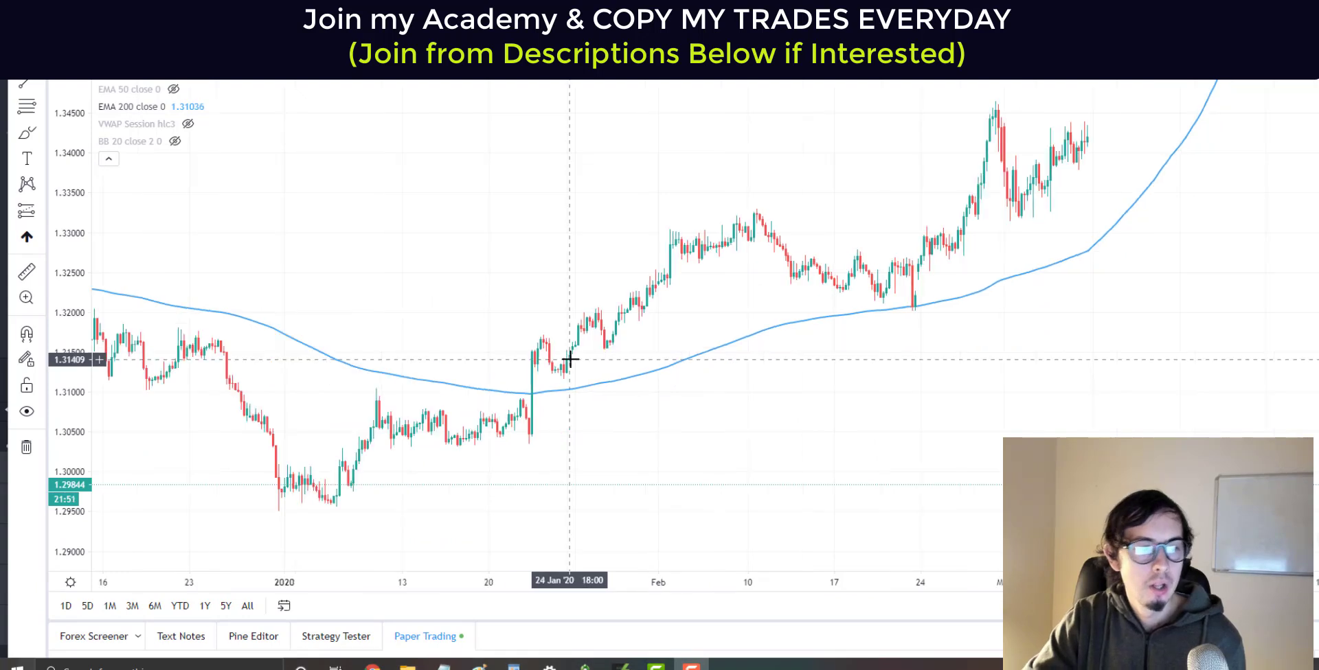
scroll(570, 359, "up", 1)
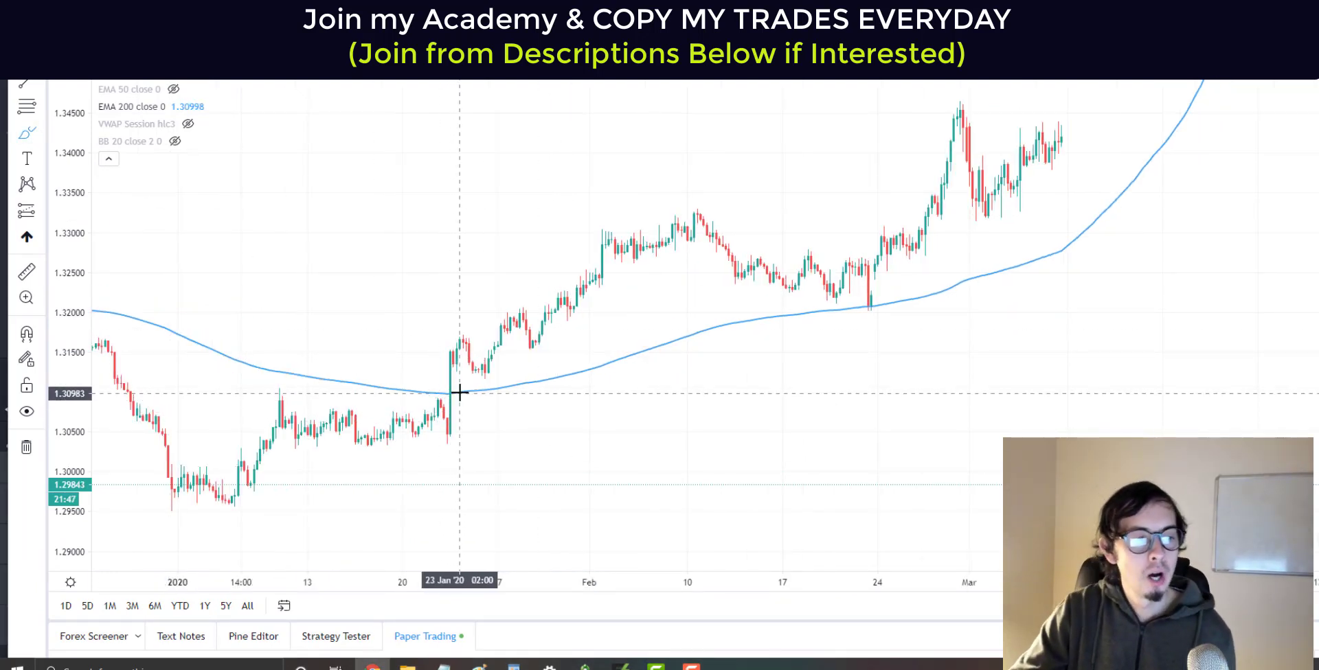
mouse_move(449, 397)
left_mouse_down()
mouse_move(550, 474)
mouse_move(520, 489)
left_mouse_up()
left_click_drag(447, 383, 447, 387)
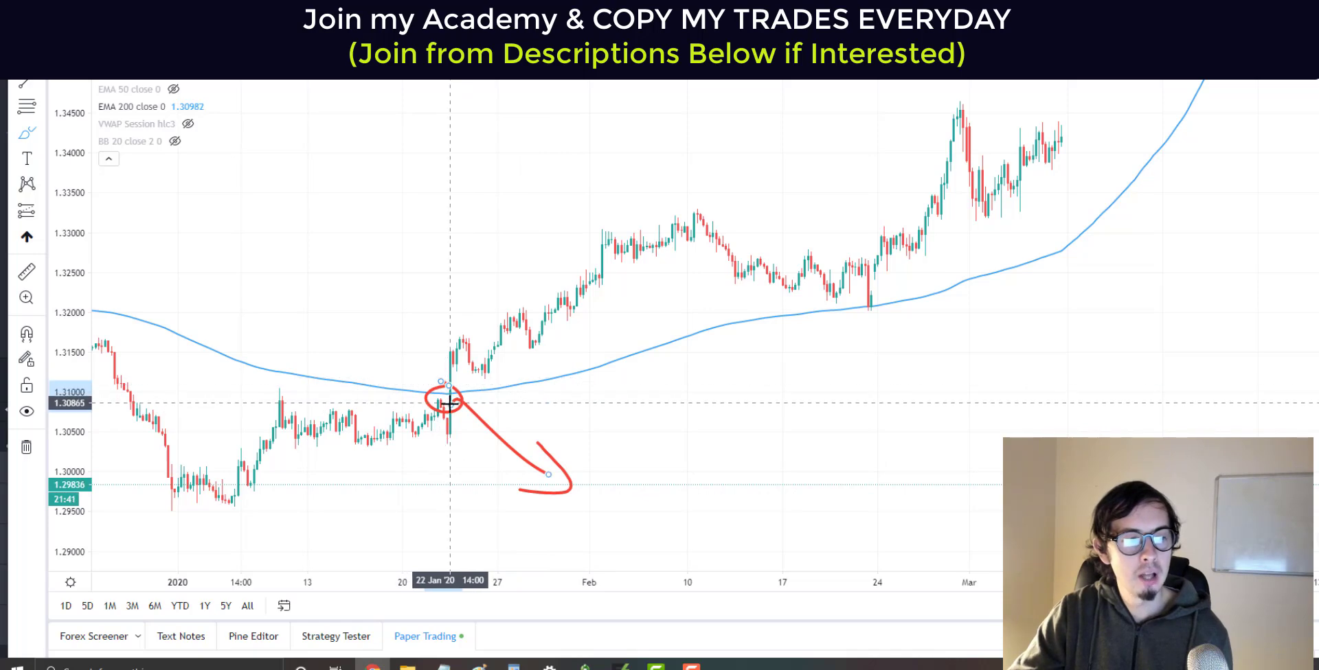
left_click_drag(434, 365, 482, 306)
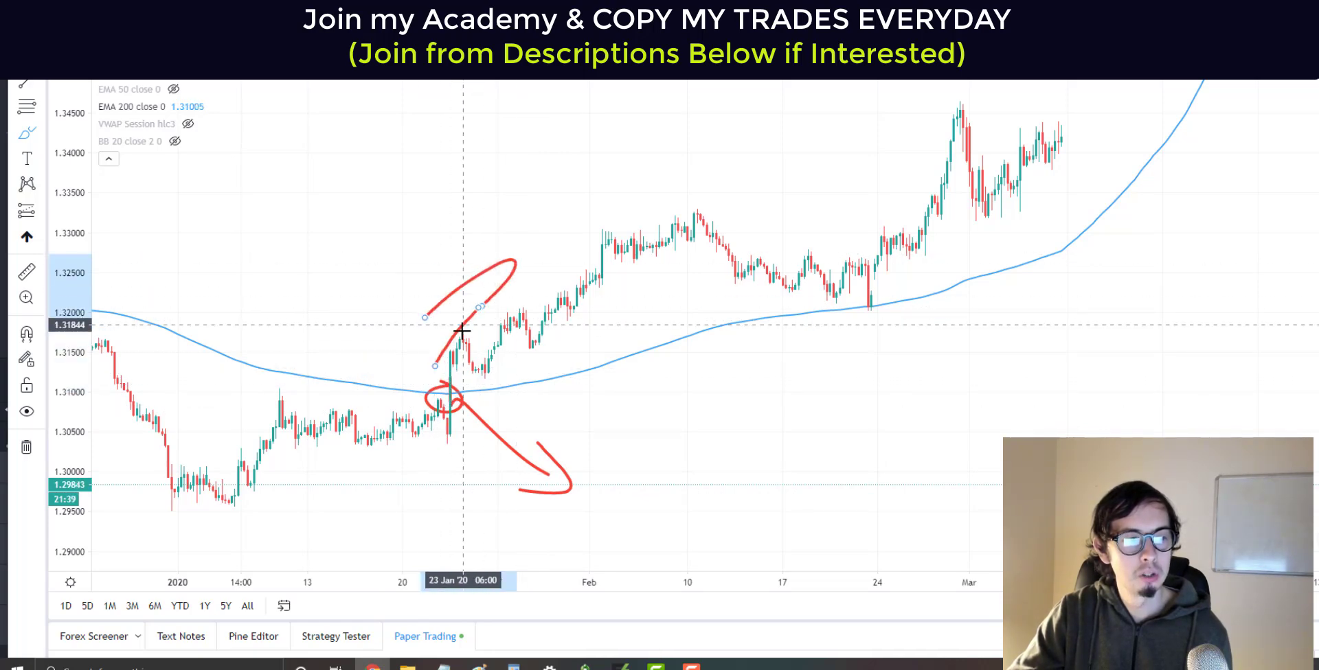
- Complete the upward arrowhead and brush a longer rising arrow above the price climb into February 2020
scroll(457, 391, "up", 3)
scroll(212, 378, "down", 3)
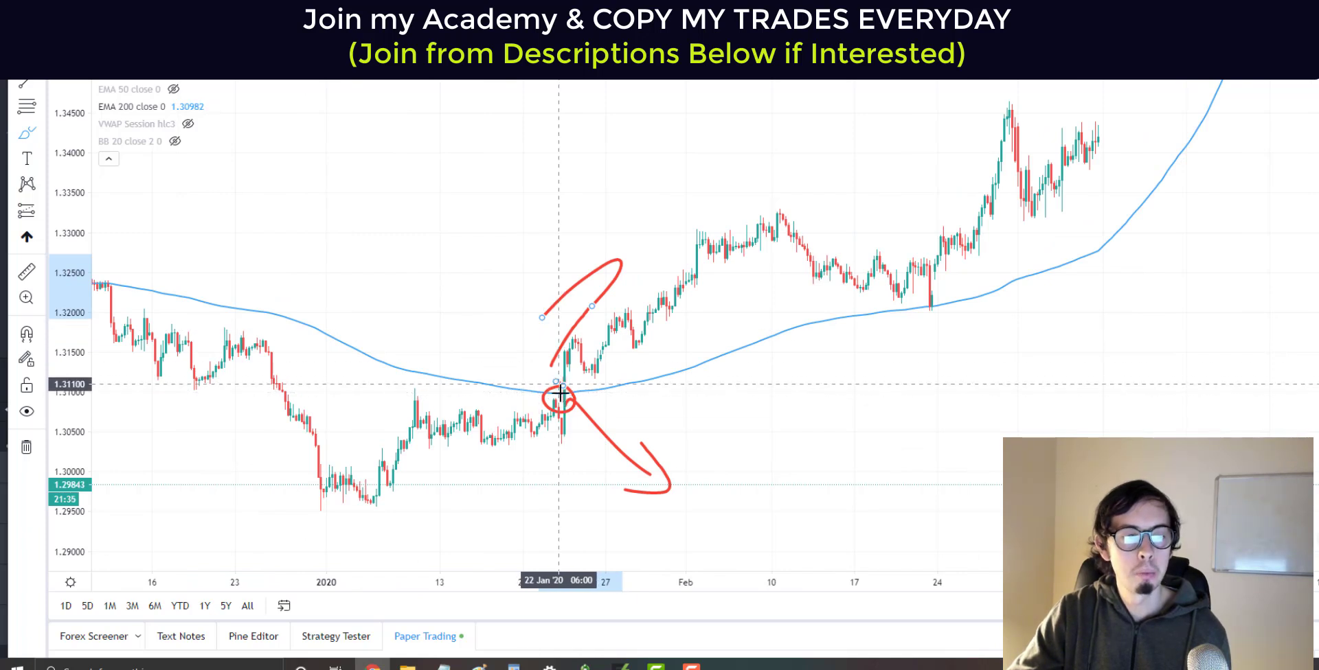
left_click_drag(620, 263, 616, 301)
left_click_drag(509, 287, 750, 188)
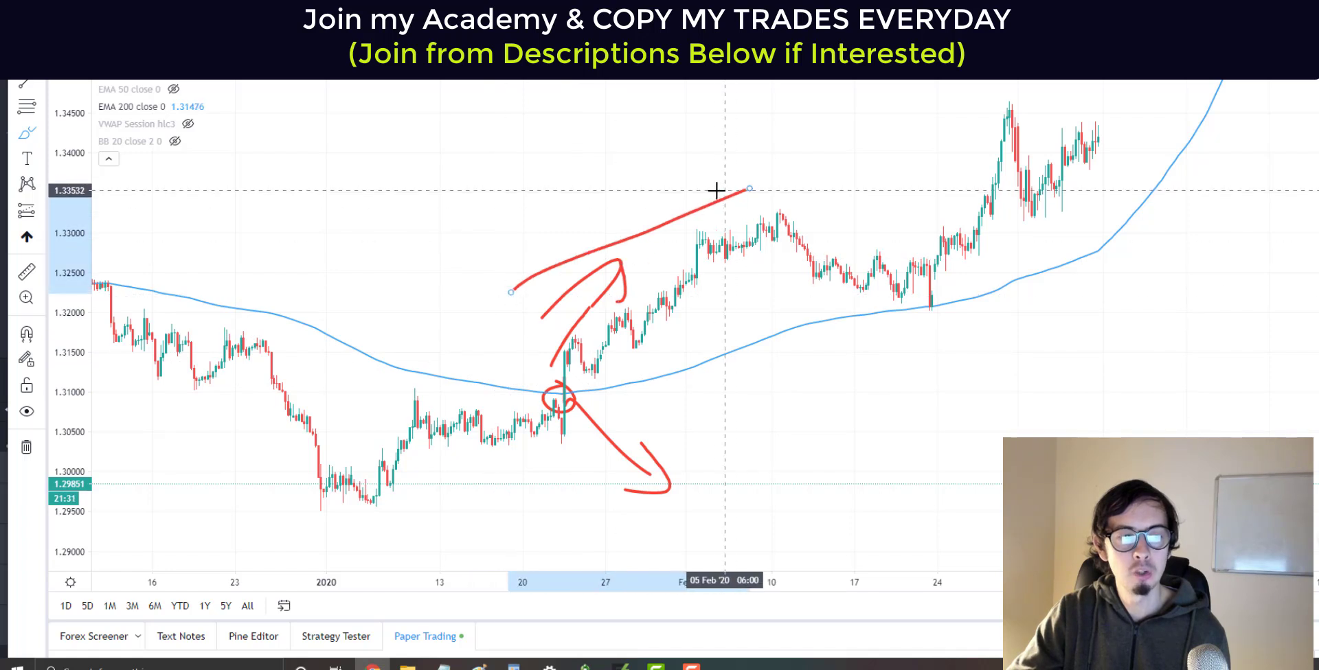
left_click_drag(634, 204, 785, 207)
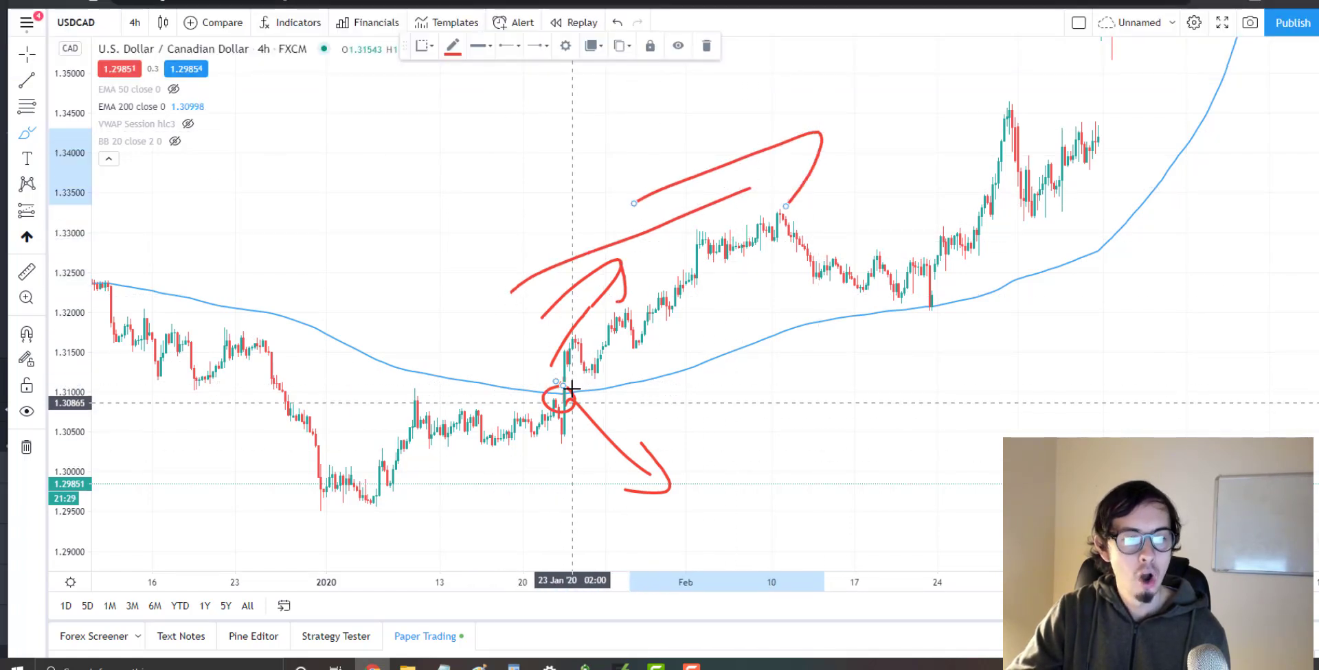
- Undo the brush circle and arrows drawn around the January 2020 crossing
key("ctrl+z")
key("ctrl+z")
key("ctrl+z")
key("ctrl+z")
key("ctrl+z")
key("ctrl+z")
key("ctrl+z")
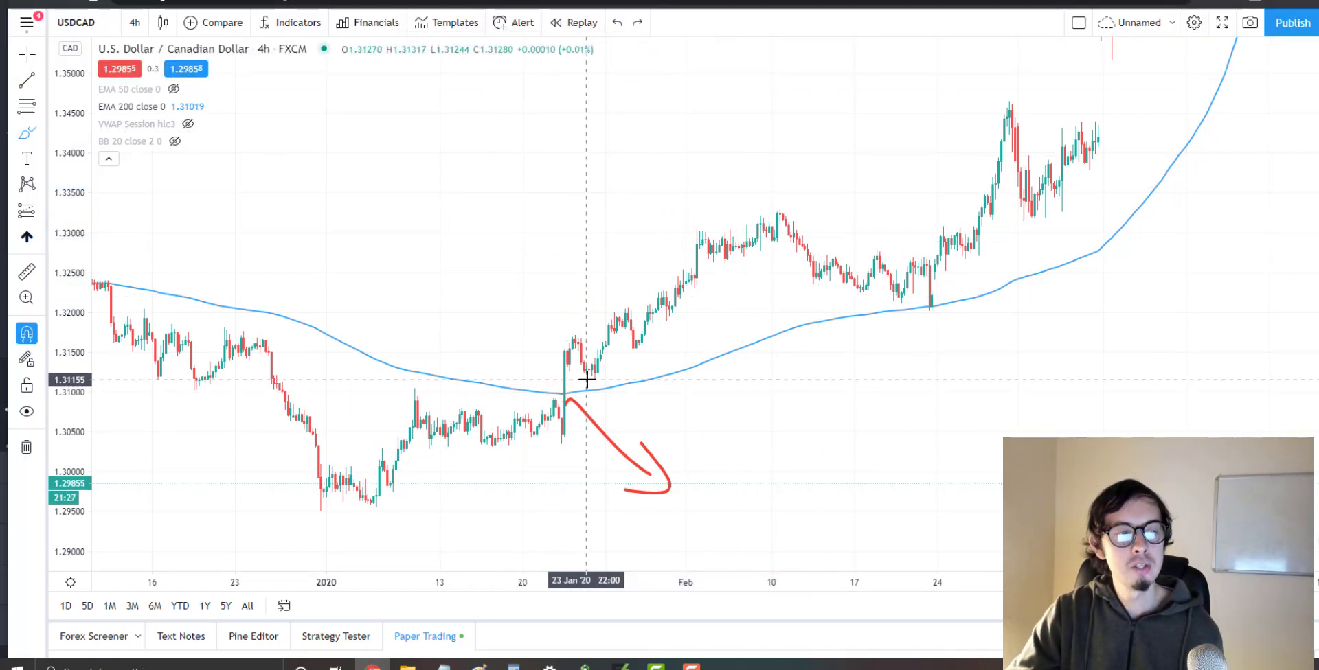
- Circle the two points where price meets the EMA 200, around 22 January and in late February 2020
left_click_drag(547, 381, 573, 392)
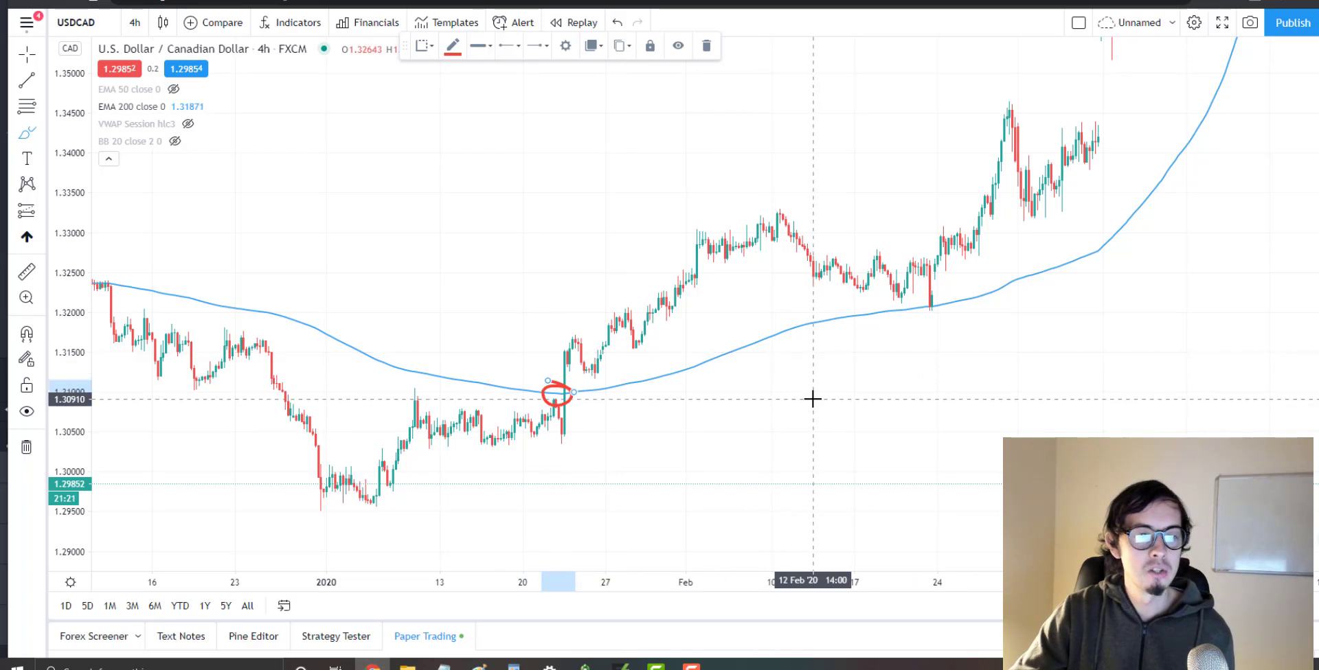
mouse_move(917, 290)
left_mouse_down()
mouse_move(917, 309)
mouse_move(934, 298)
left_mouse_up()
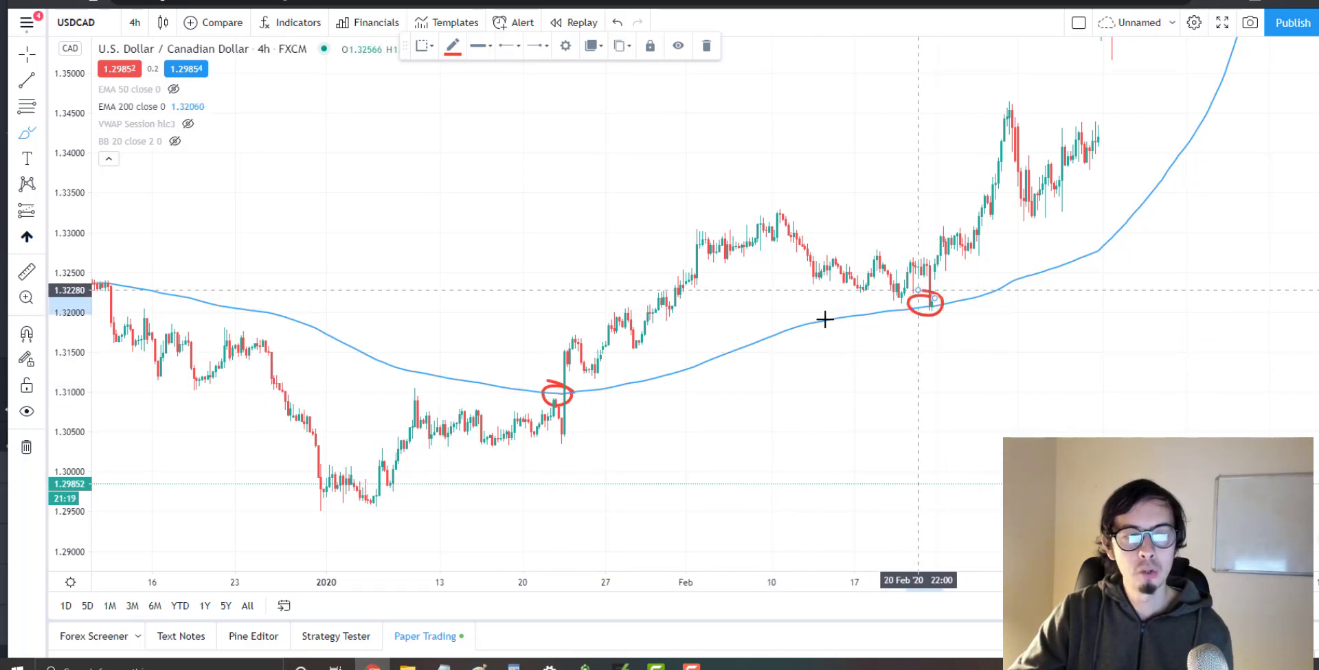
scroll(320, 336, "down", 2)
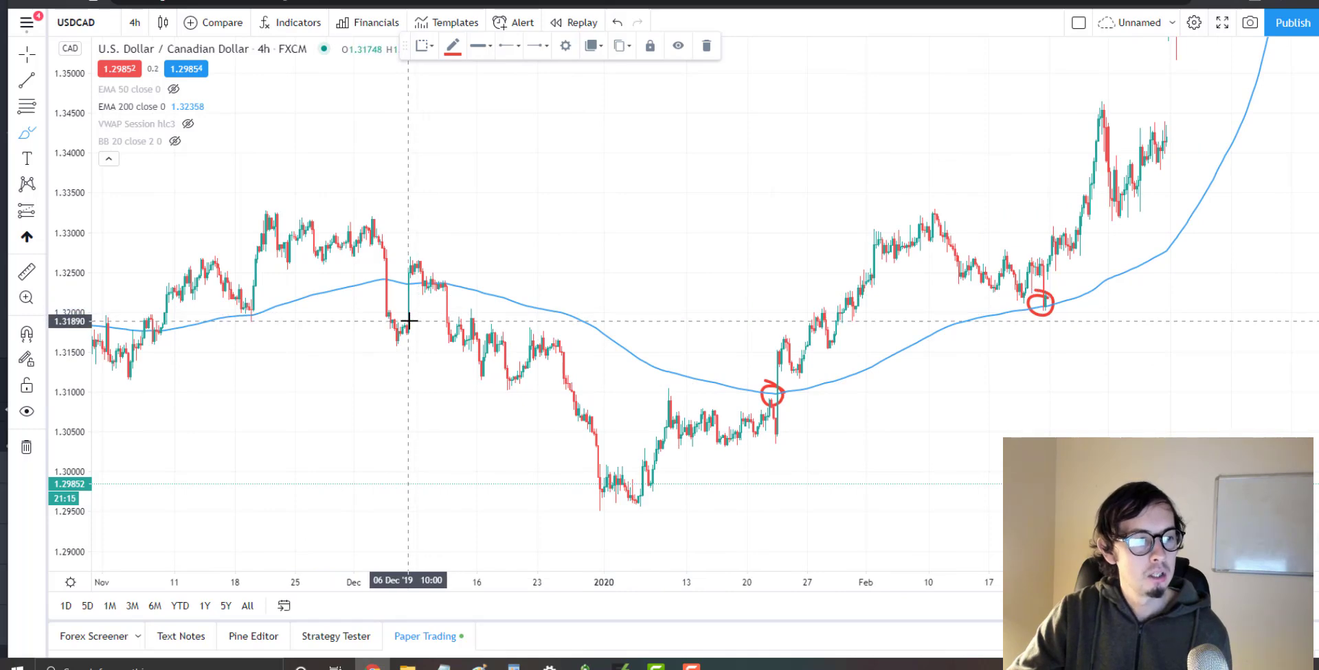
scroll(865, 375, "up", 2)
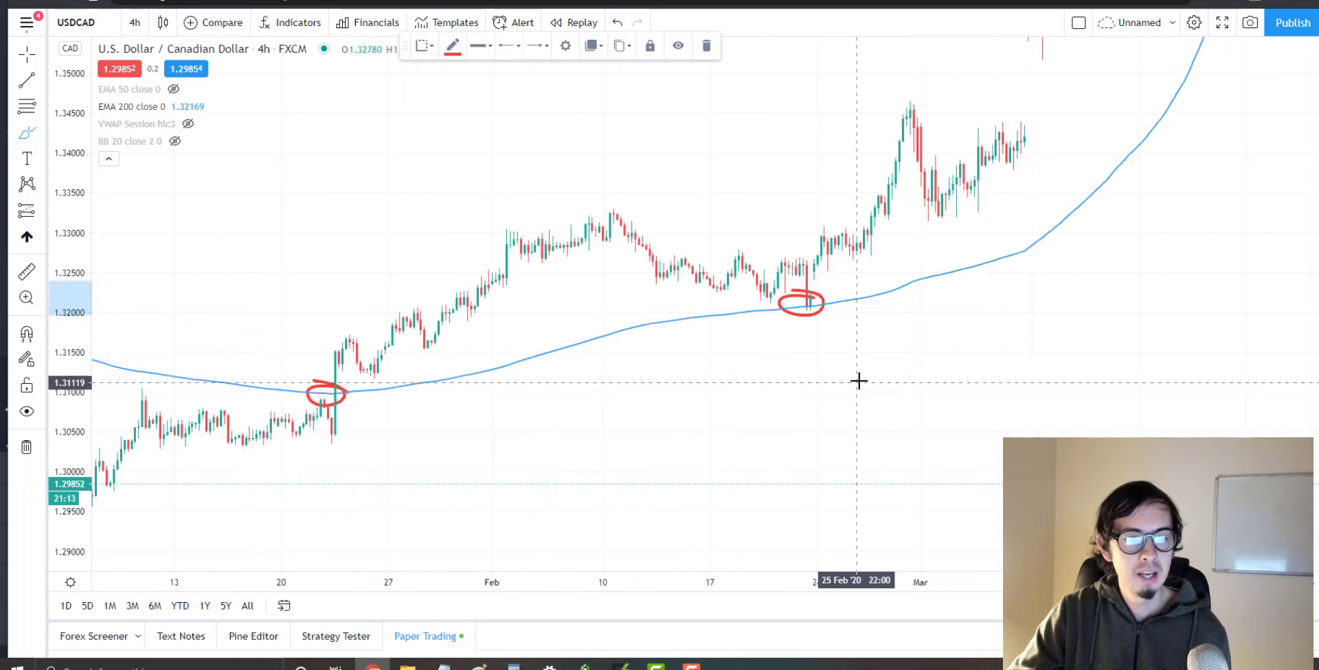
scroll(858, 381, "up", 1)
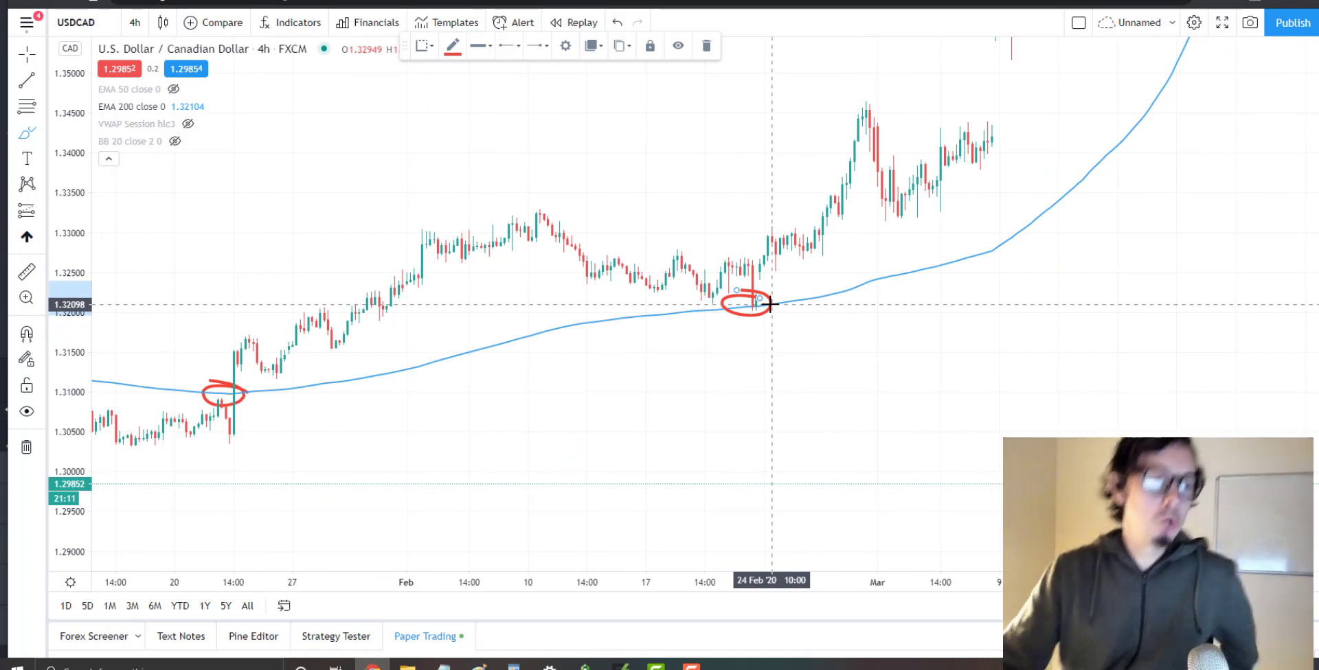
scroll(739, 307, "down", 1)
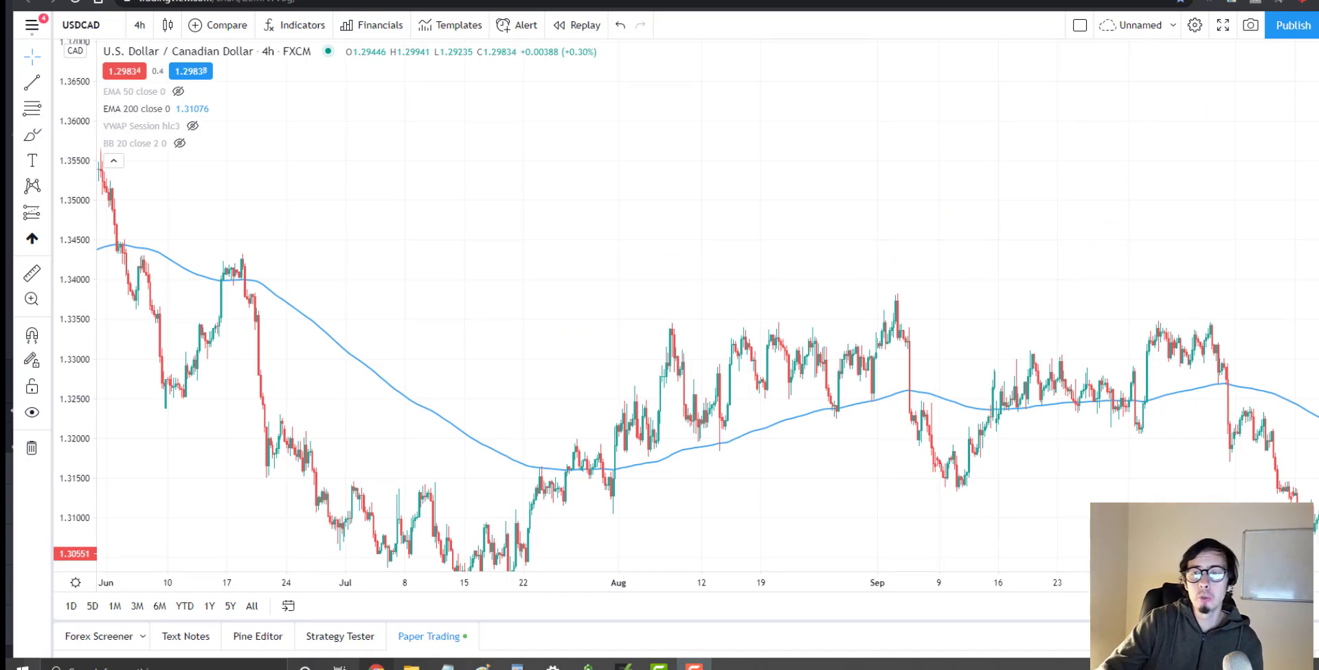
- Brush over the sideways stretch along the EMA 200 in the second half of September 2019 and undo the strokes
scroll(795, 357, "down", 3)
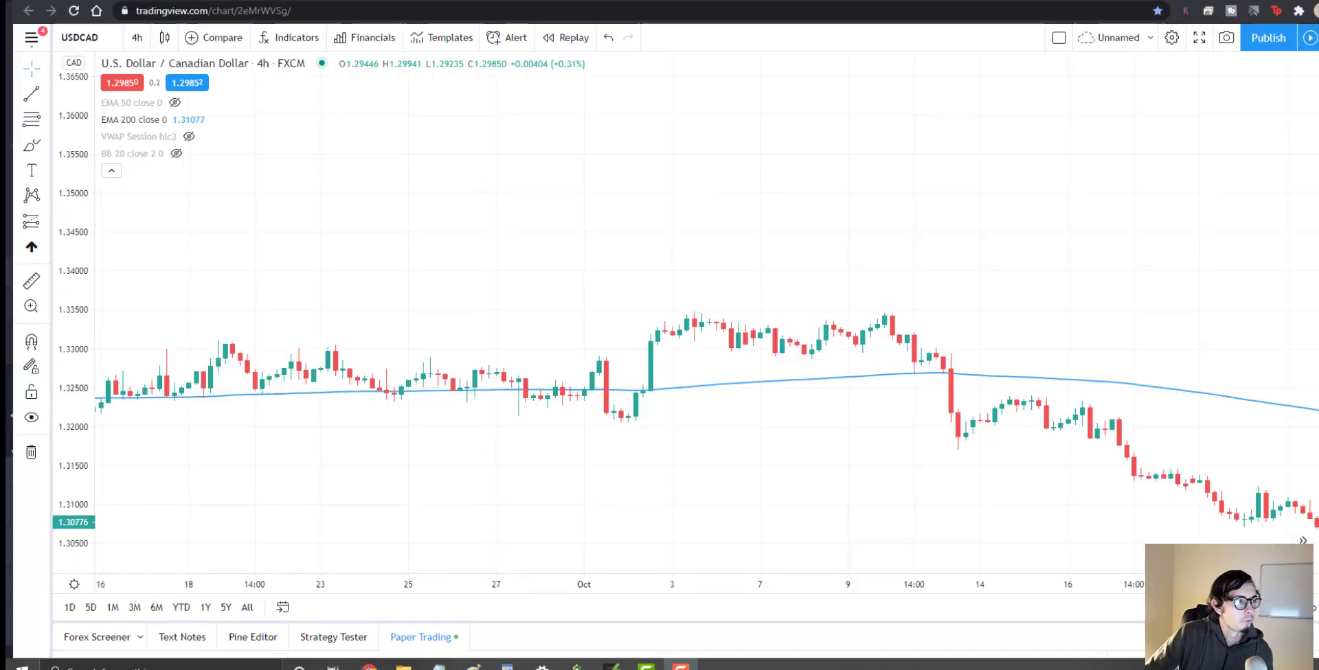
left_click(31, 148)
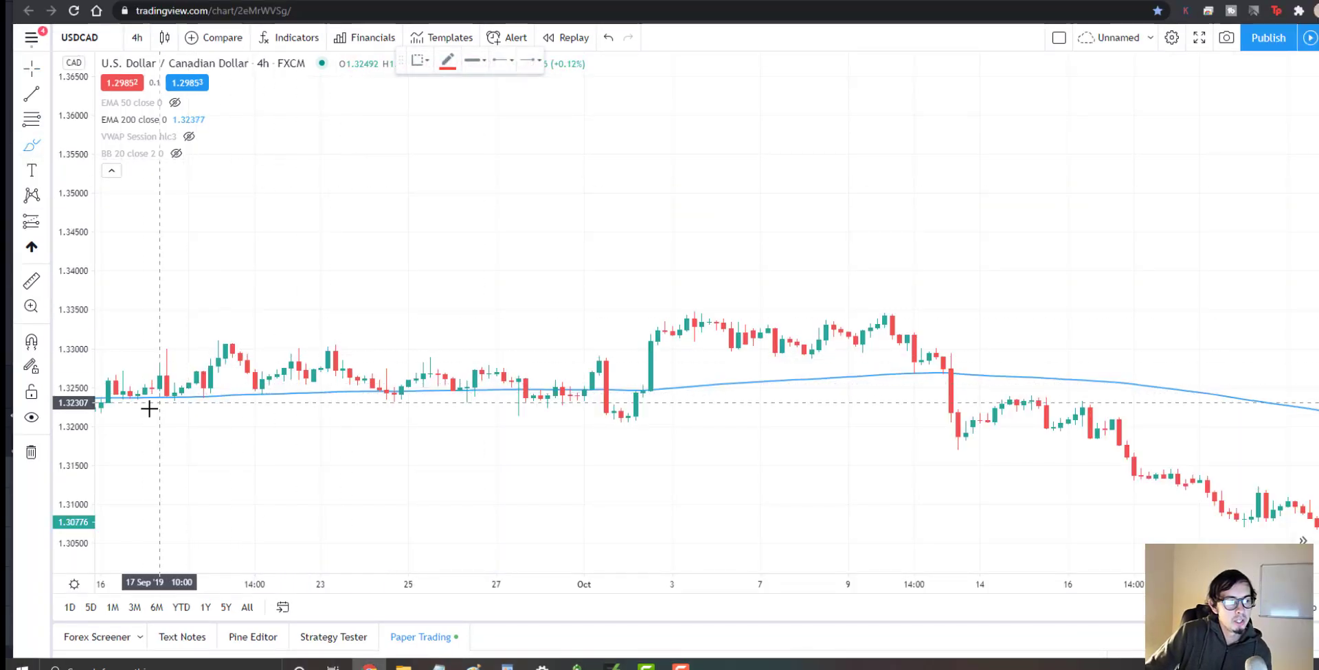
mouse_move(142, 398)
left_mouse_down()
mouse_move(324, 380)
mouse_move(546, 396)
left_mouse_up()
mouse_move(474, 346)
left_mouse_down()
mouse_move(321, 415)
mouse_move(462, 347)
left_mouse_up()
key("ctrl+z")
key("ctrl+z")
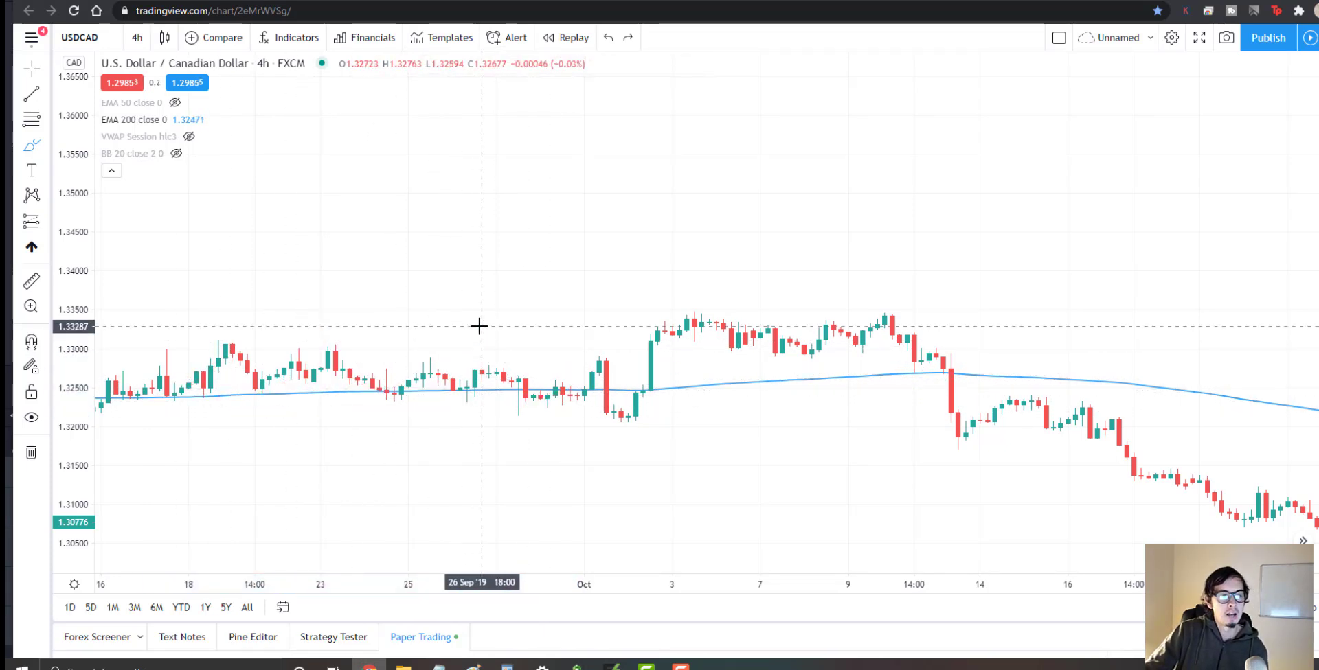
- Mark the price swing with brush strokes from the circled 2 October 2019 EMA 200 crossing to the drop below the circled mid-October crossing
left_click_drag(652, 383, 650, 382)
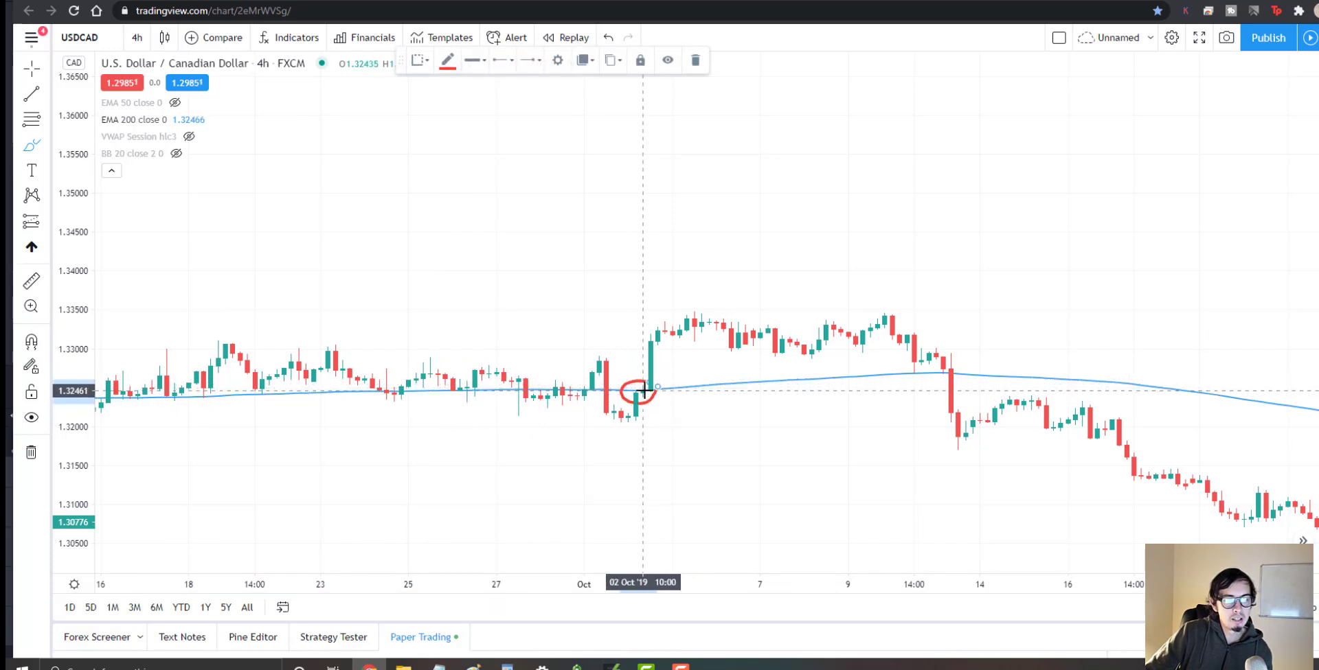
mouse_move(631, 375)
left_mouse_down()
mouse_move(654, 341)
mouse_move(713, 315)
mouse_move(784, 331)
mouse_move(874, 314)
mouse_move(965, 393)
mouse_move(942, 369)
mouse_move(926, 373)
mouse_move(952, 474)
mouse_move(965, 452)
left_mouse_up()
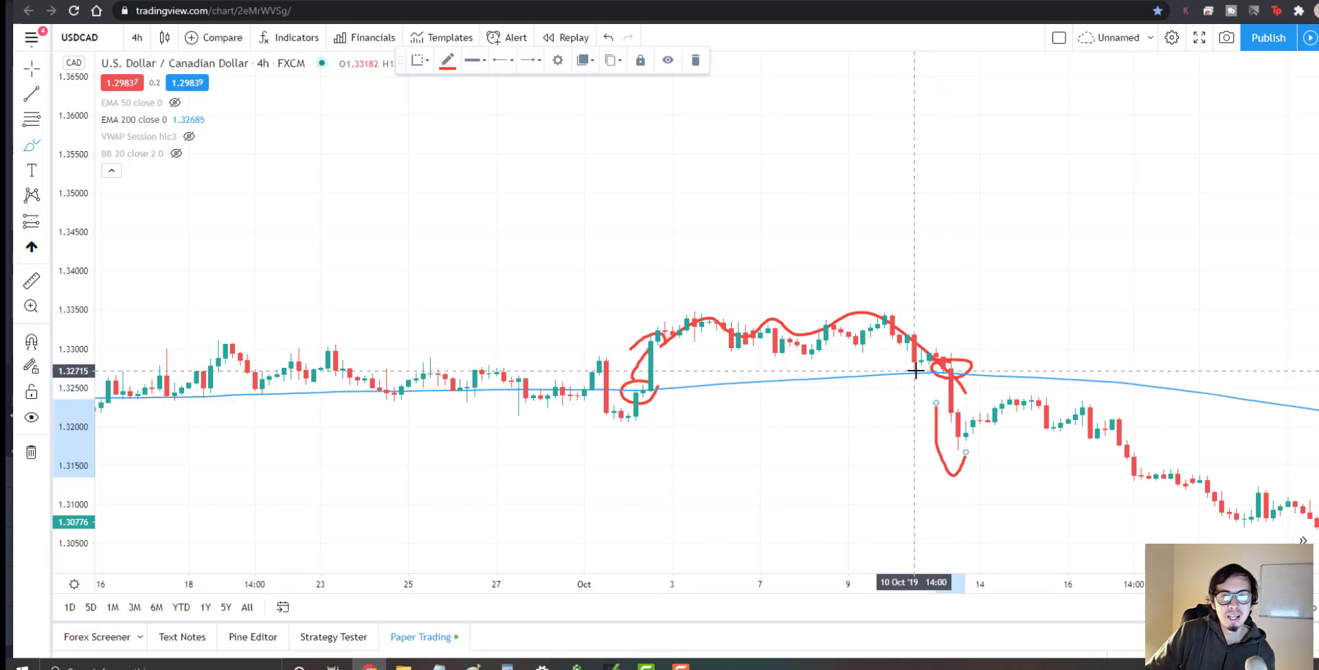
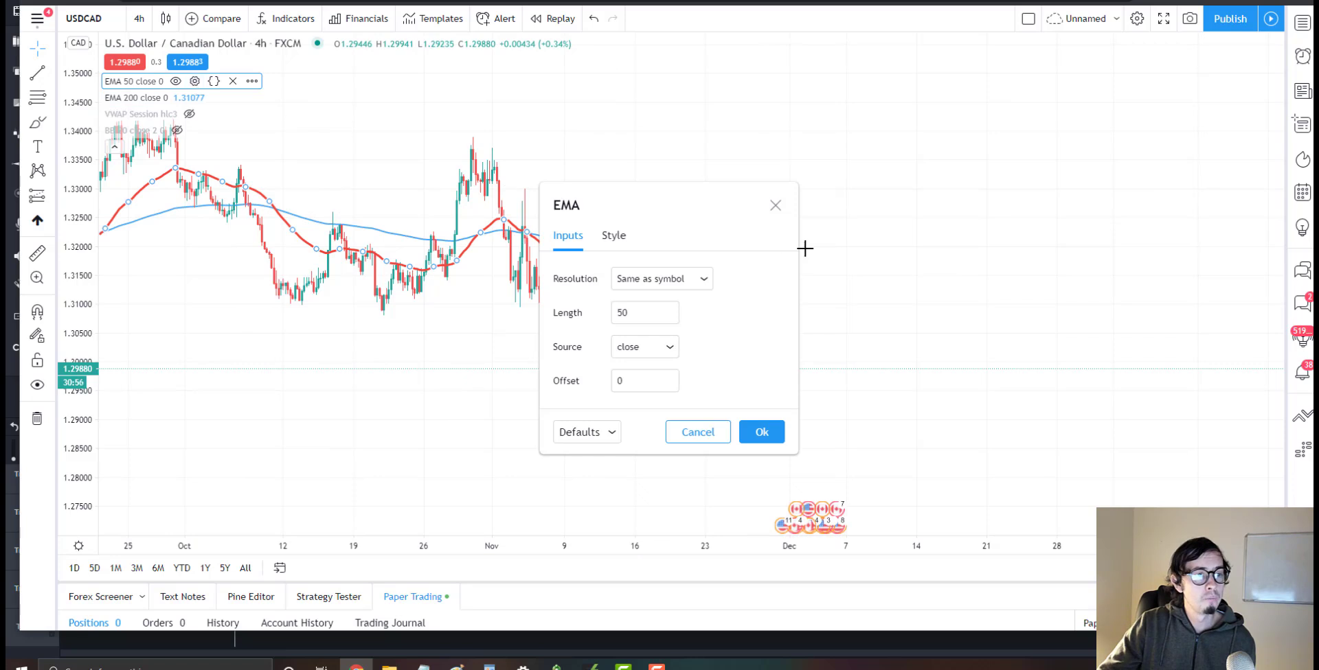
- Review the style settings of the EMA 50, close them without changes and deselect the indicator
left_click(614, 235)
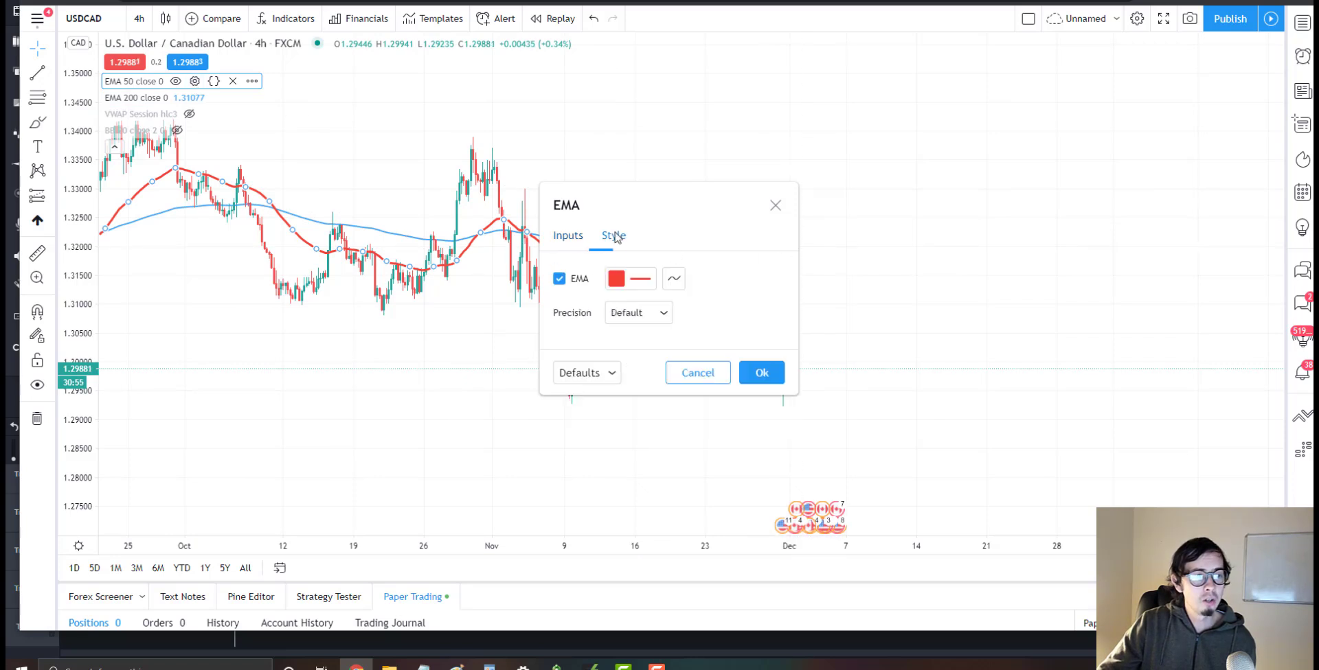
left_click(775, 206)
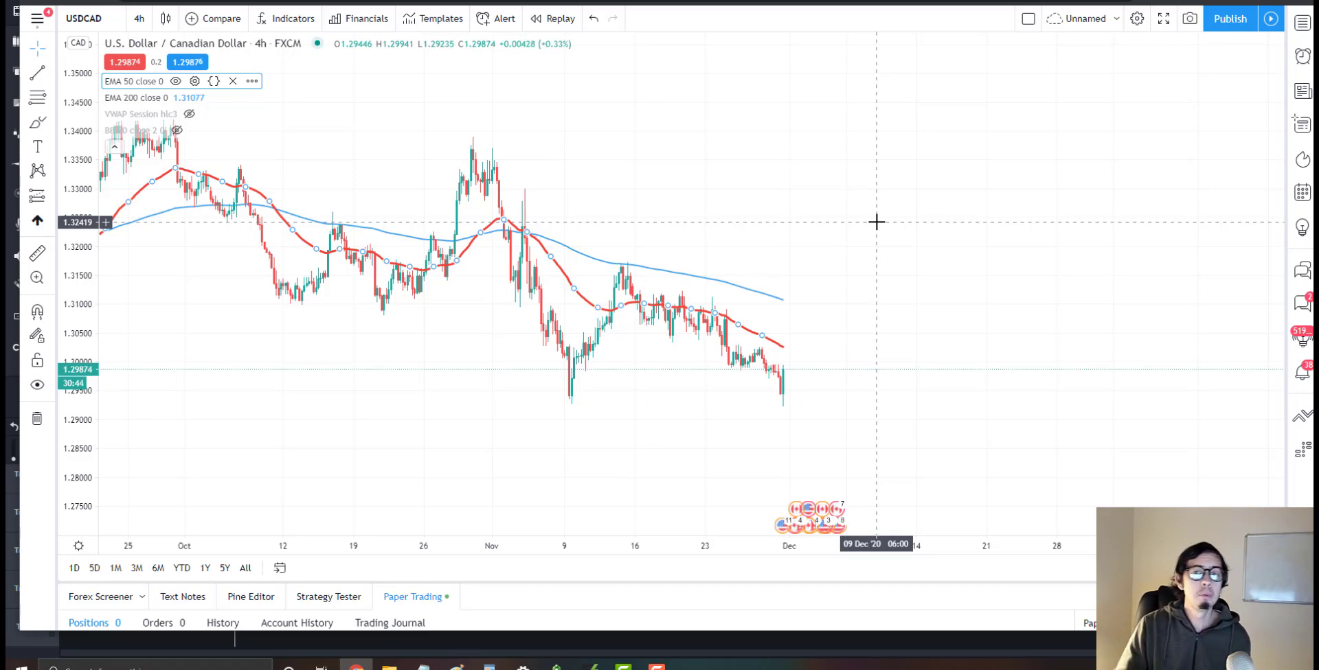
left_click(439, 206)
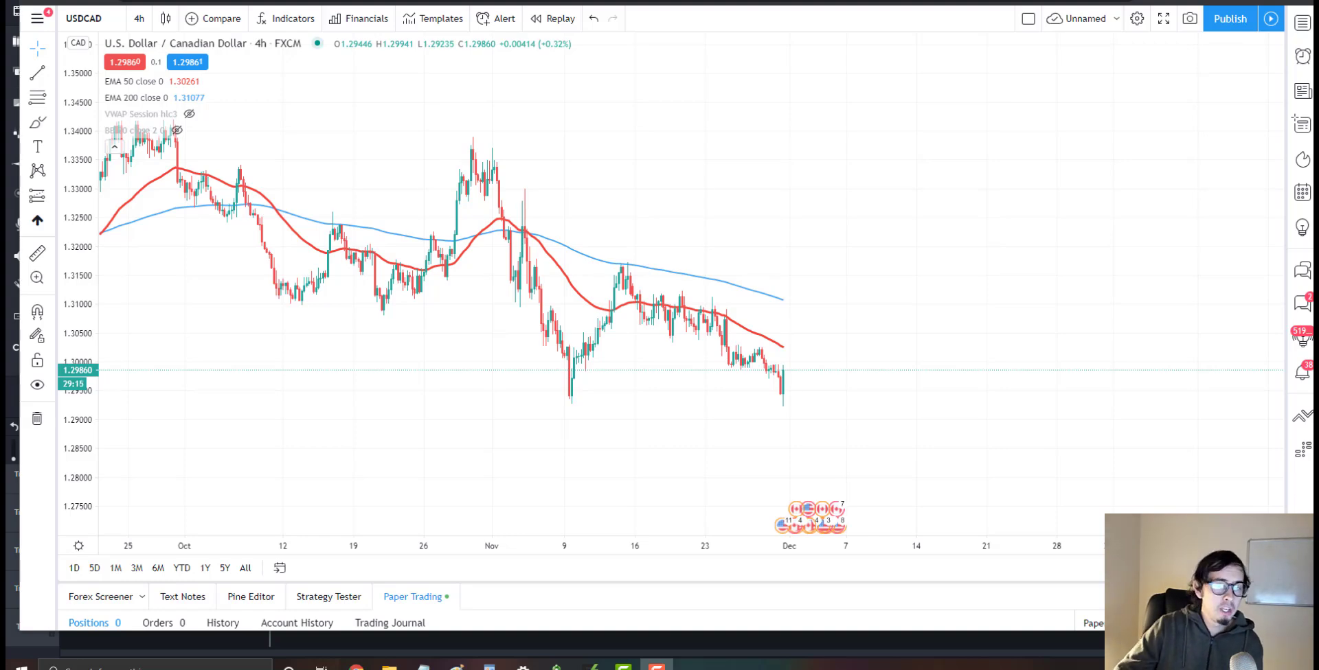
scroll(636, 309, "down", 2)
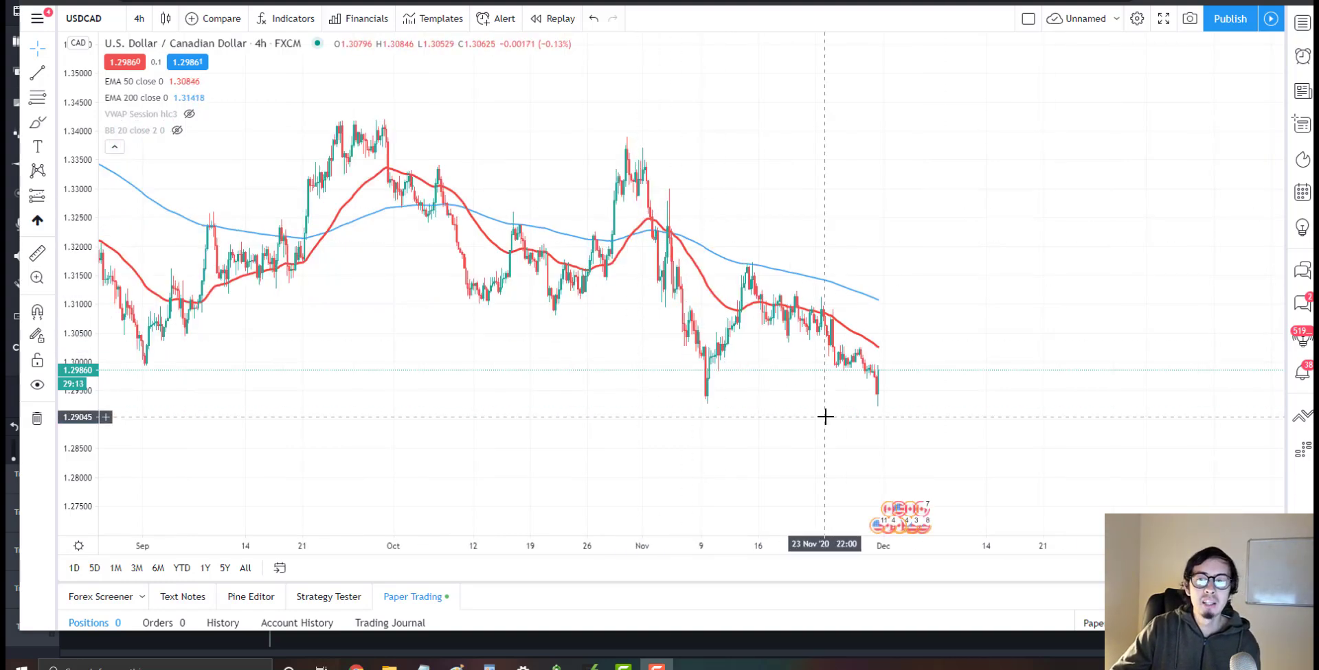
scroll(710, 377, "up", 1)
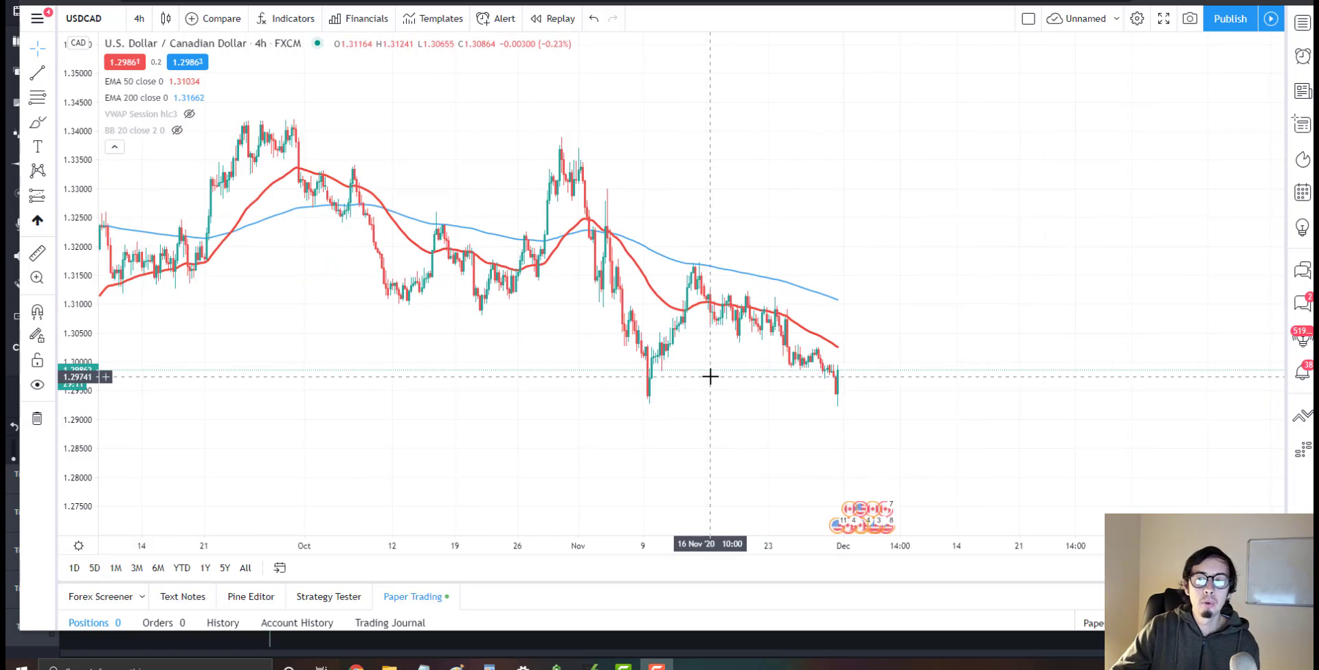
scroll(709, 376, "up", 1)
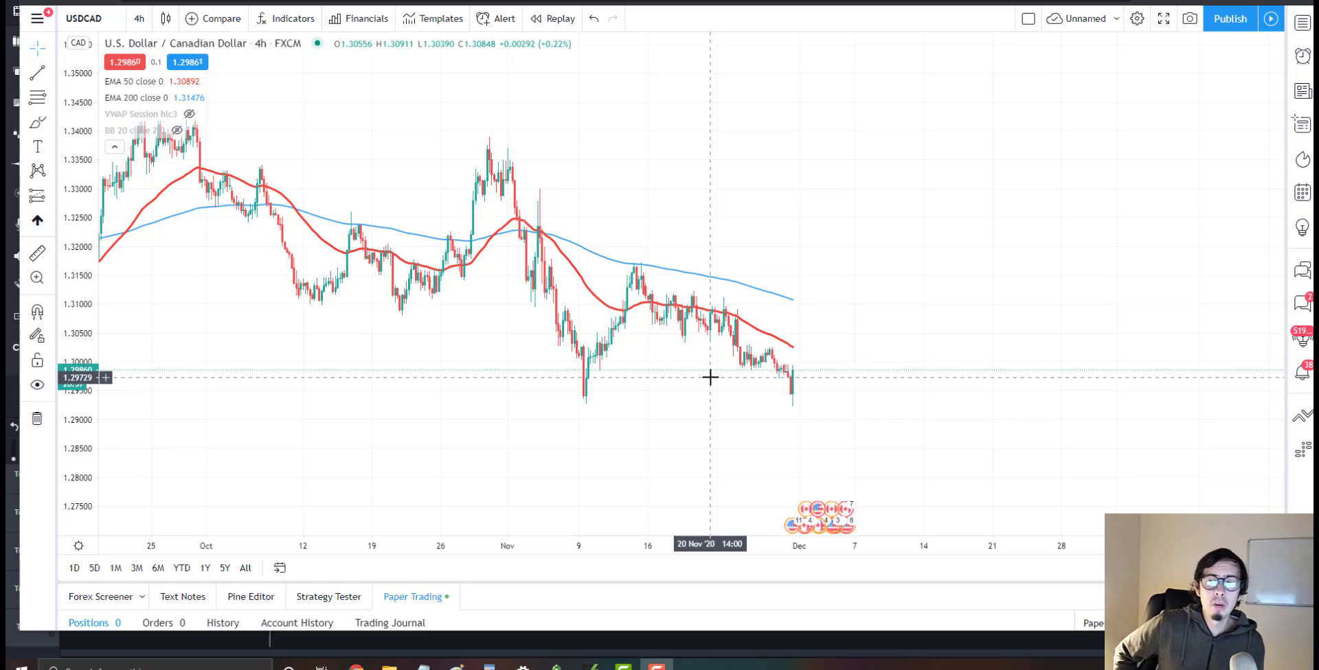
scroll(710, 377, "down", 2)
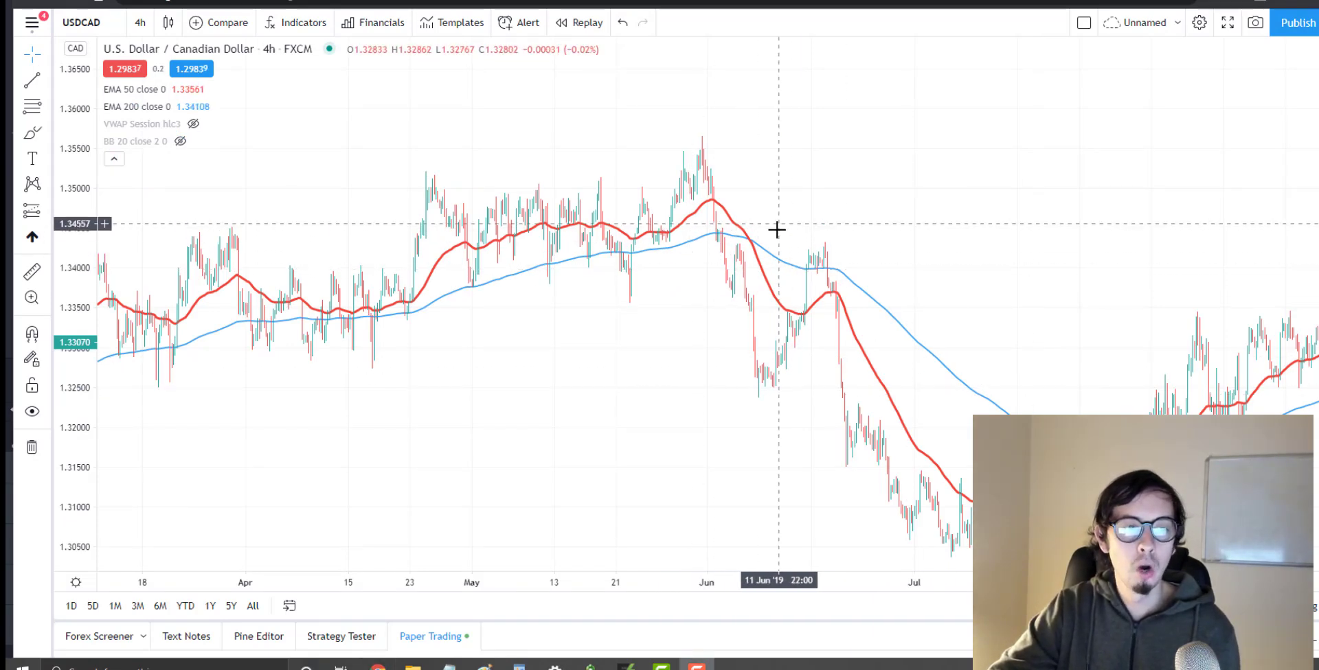
- Circle the early June 2019 crossing of the EMA 50 and EMA 200 with a red brush stroke and deselect it
scroll(609, 302, "right", 5)
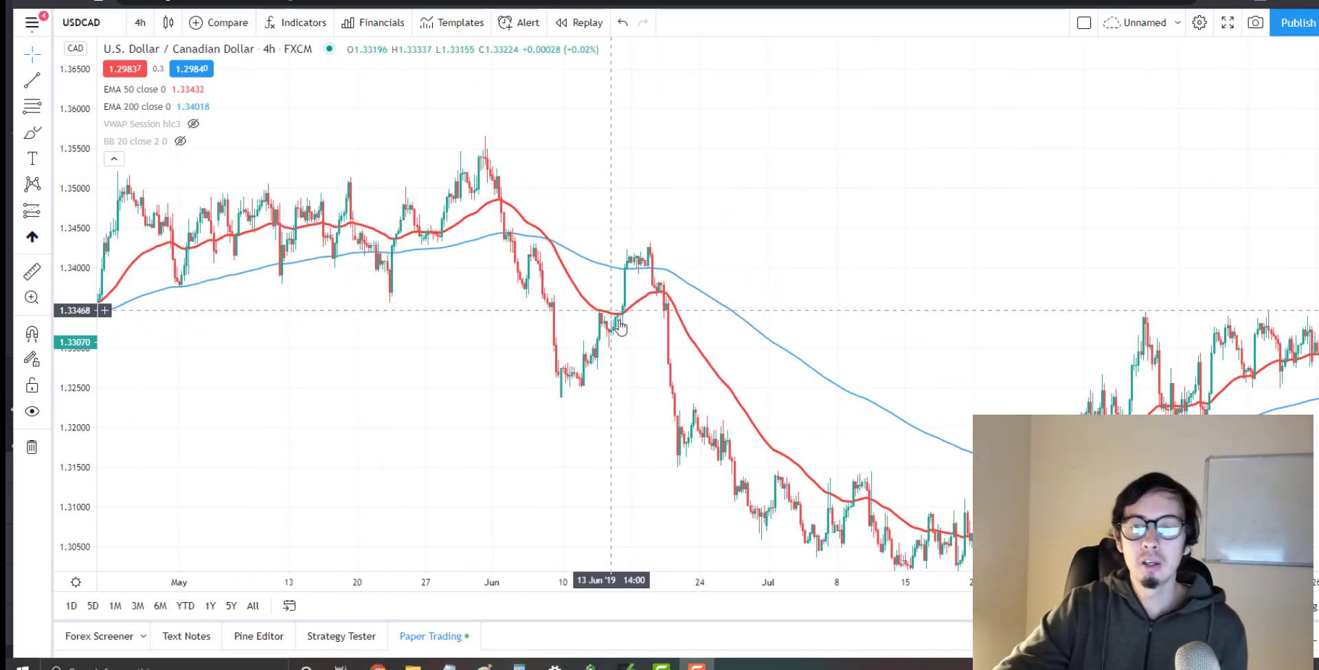
scroll(726, 349, "right", 3)
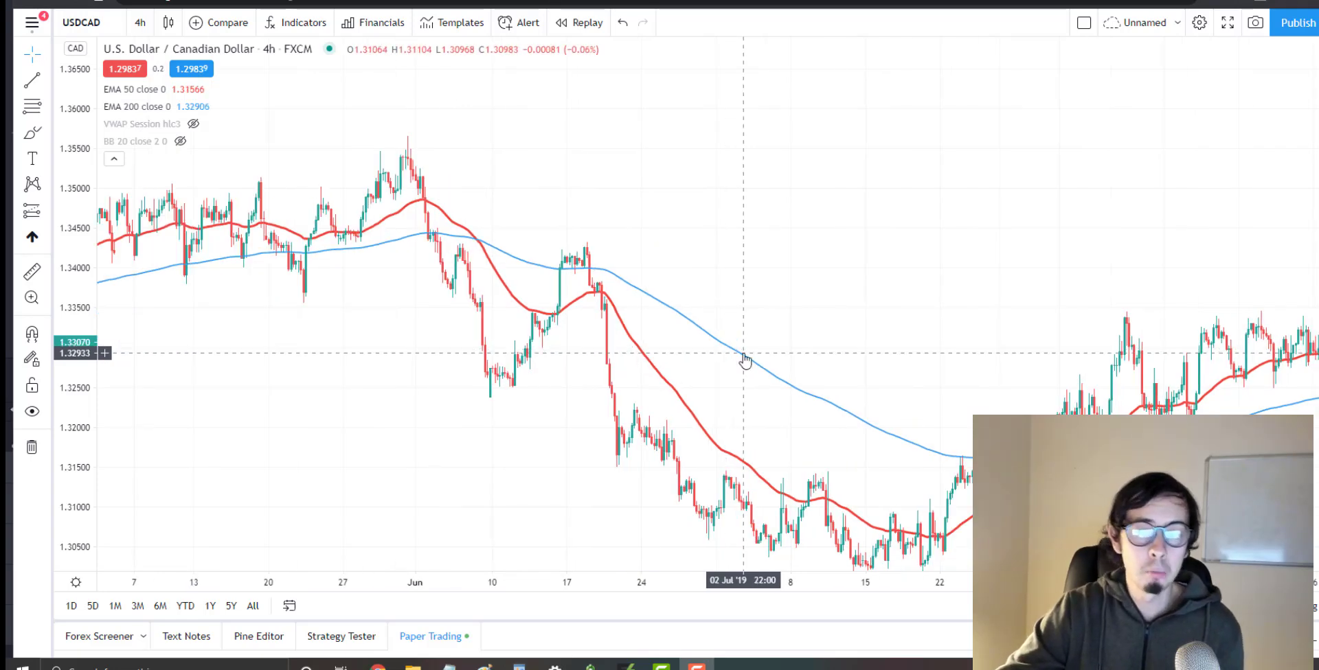
scroll(701, 362, "left", 6)
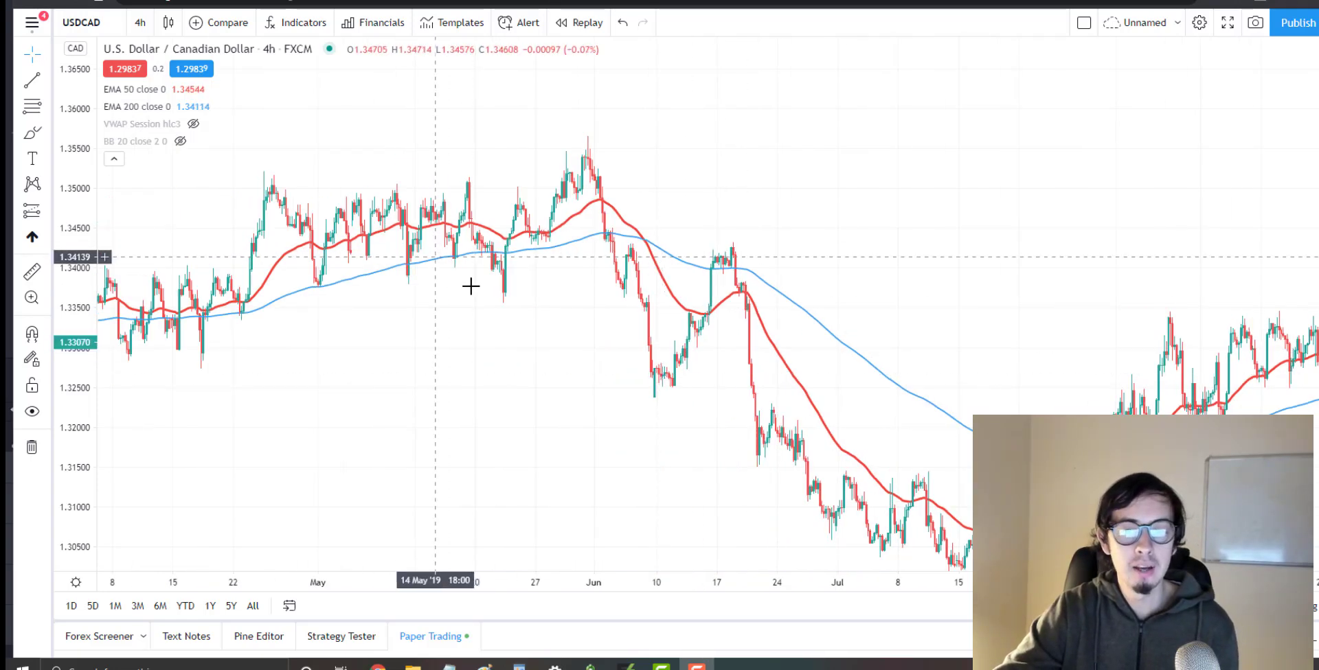
scroll(703, 375, "right", 8)
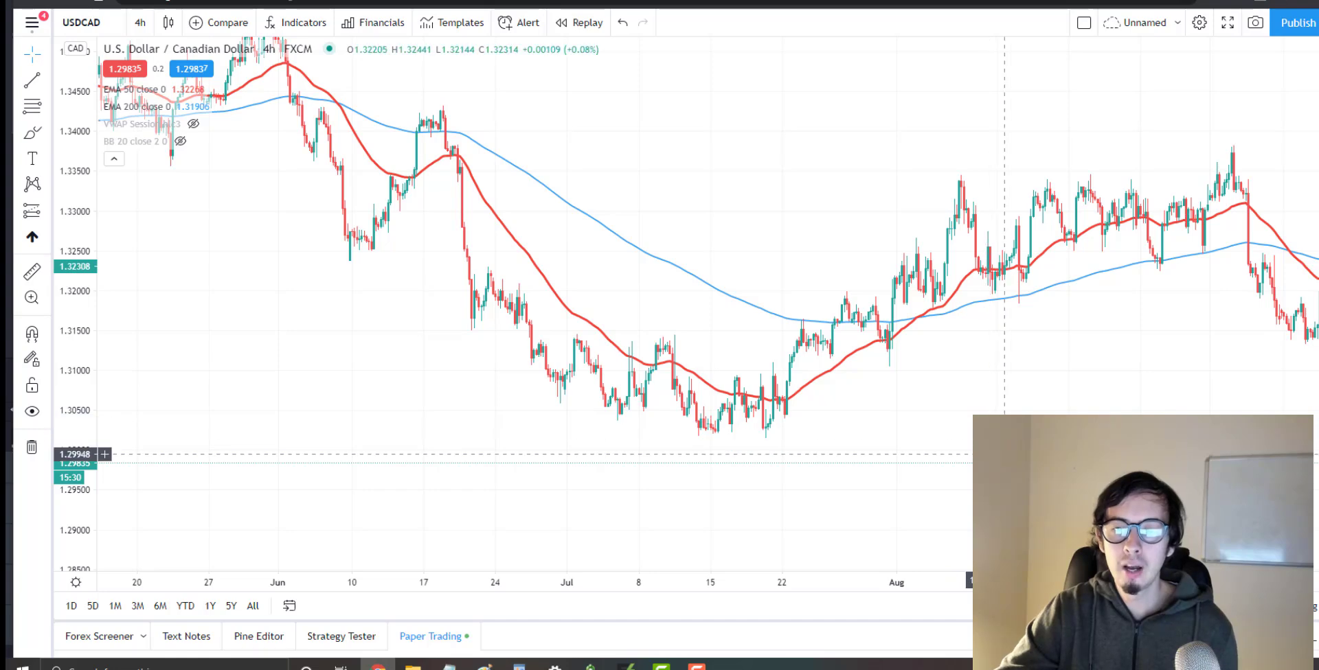
scroll(1004, 454, "left", 10)
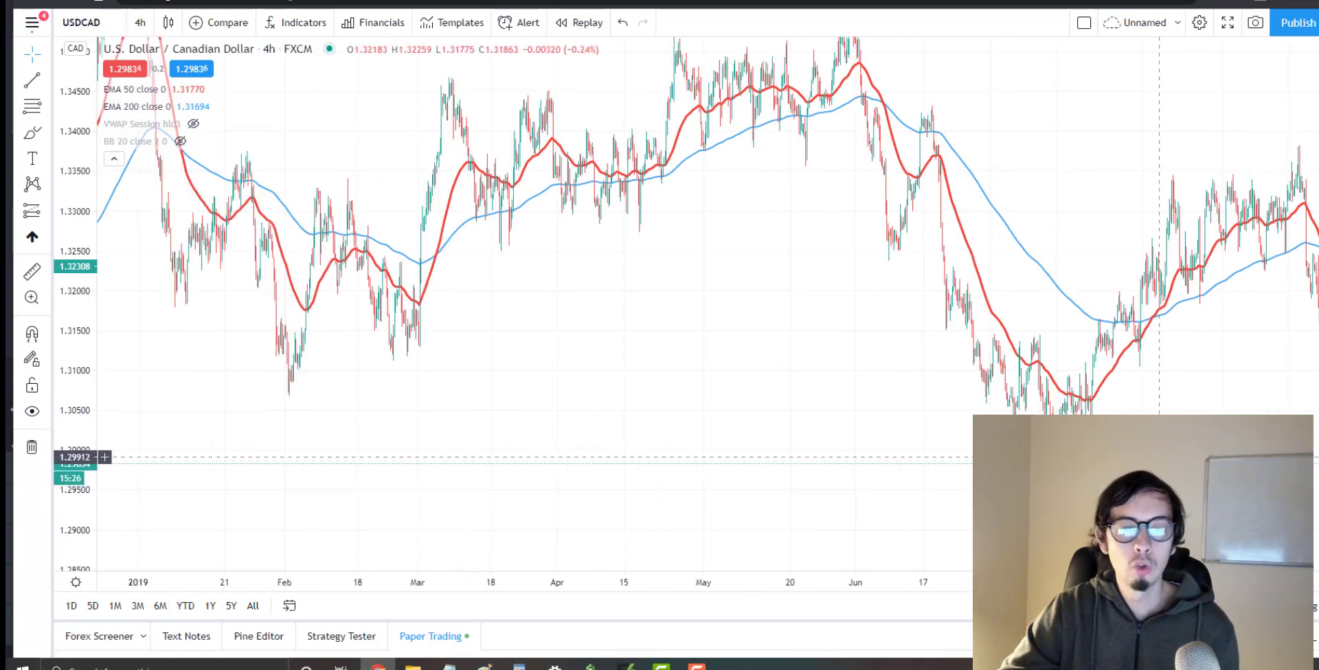
scroll(852, 245, "up", 2)
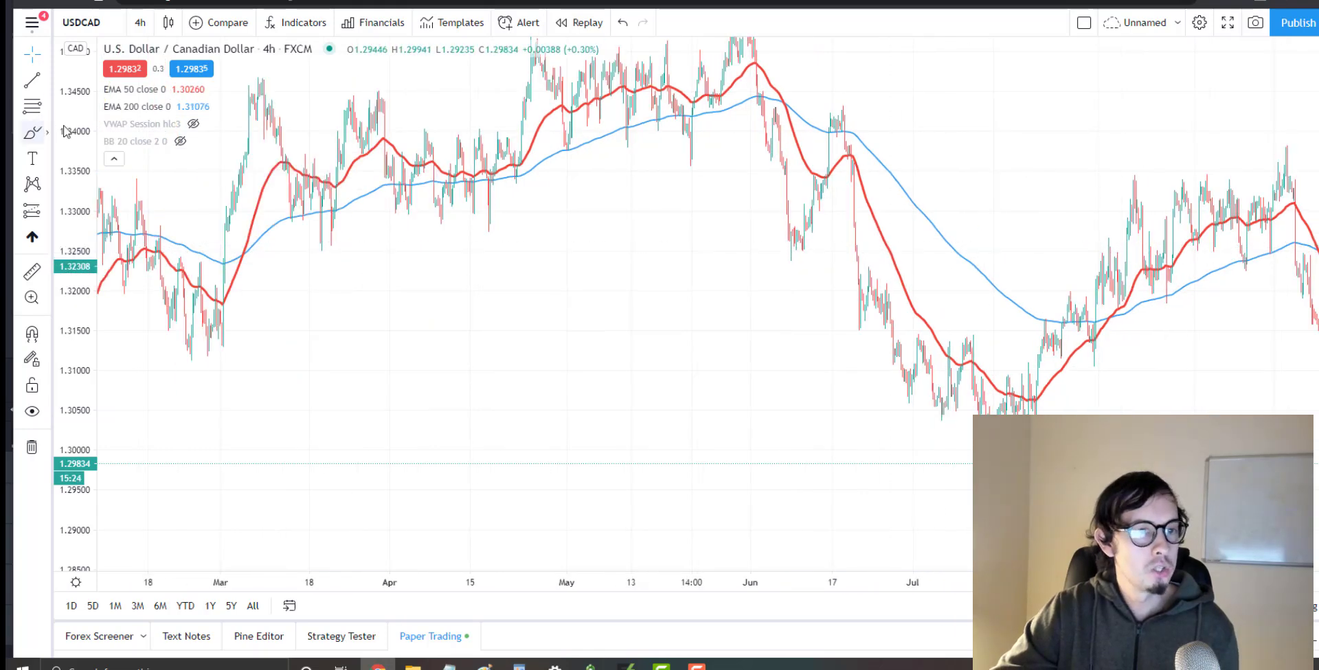
left_click(32, 131)
mouse_move(776, 85)
left_mouse_down()
mouse_move(810, 109)
mouse_move(787, 96)
left_mouse_up()
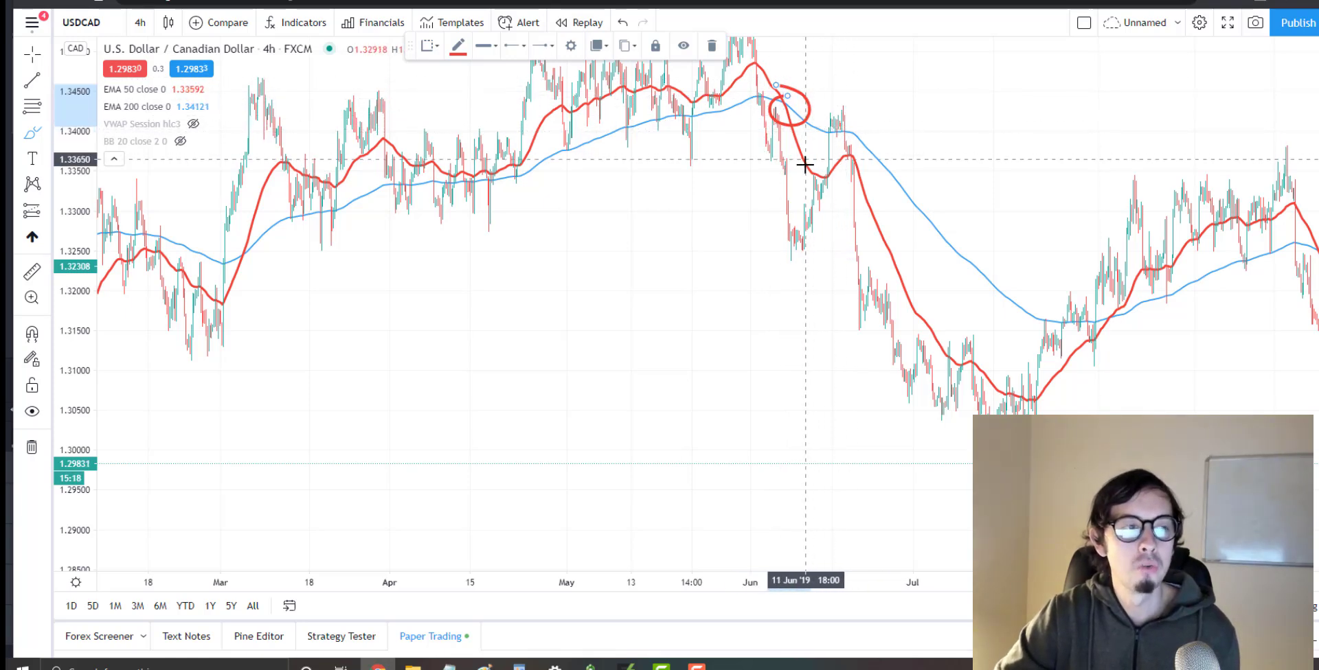
left_click(31, 56)
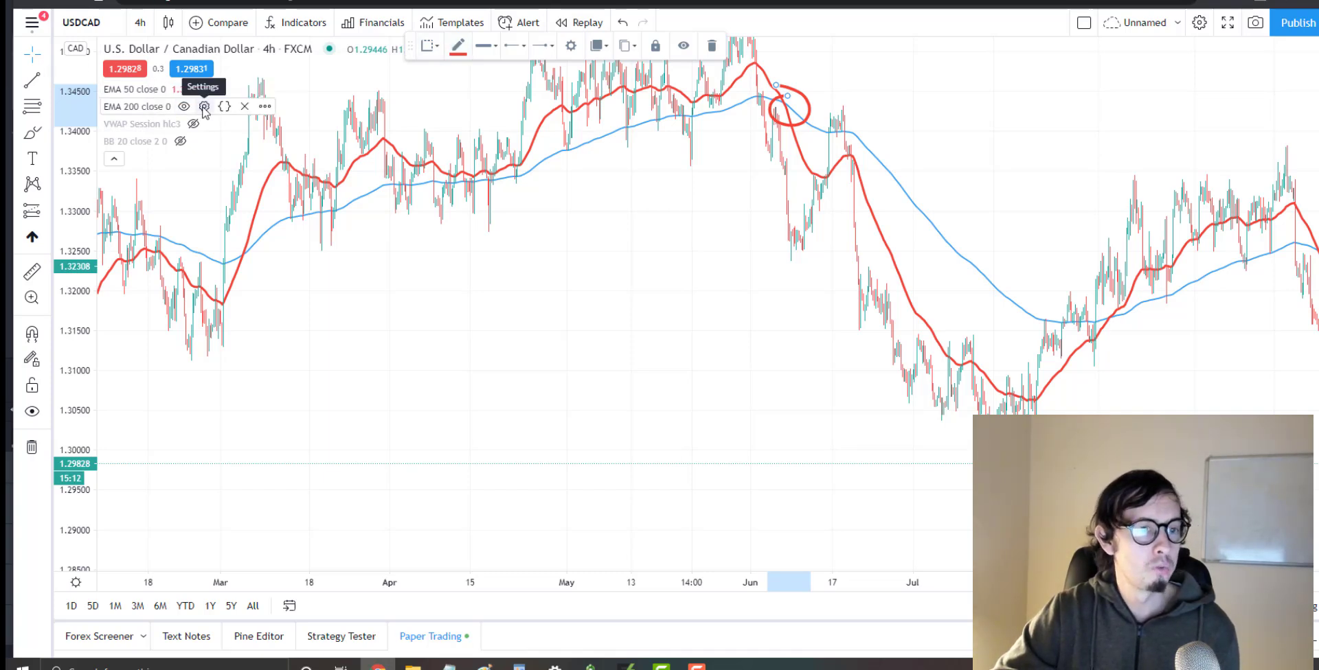
left_click(44, 55)
left_click(695, 196)
- Examine how price moves around the EMA 50 and EMA 200 from June 2019 back to October 2018
mouse_move(695, 196)
left_mouse_down()
mouse_move(680, 248)
mouse_move(709, 251)
left_mouse_up()
scroll(707, 251, "up", 2)
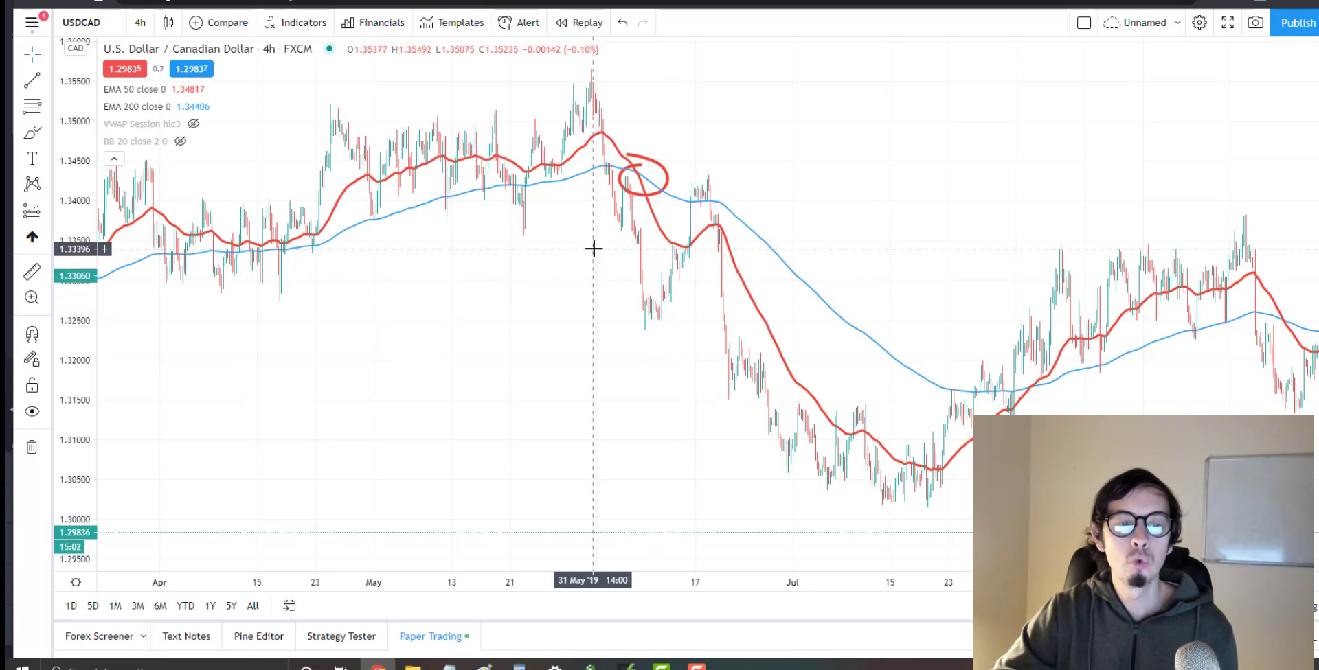
scroll(577, 297, "up", 2)
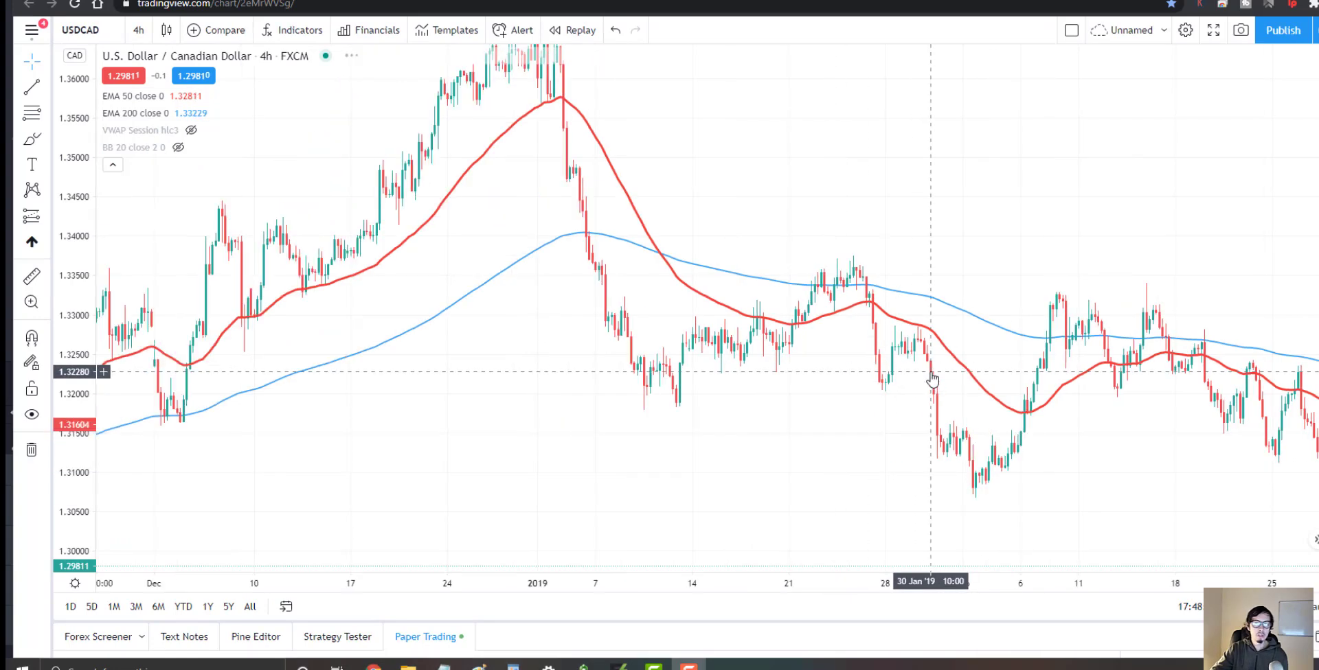
scroll(932, 379, "down", 2)
scroll(932, 371, "up", 2)
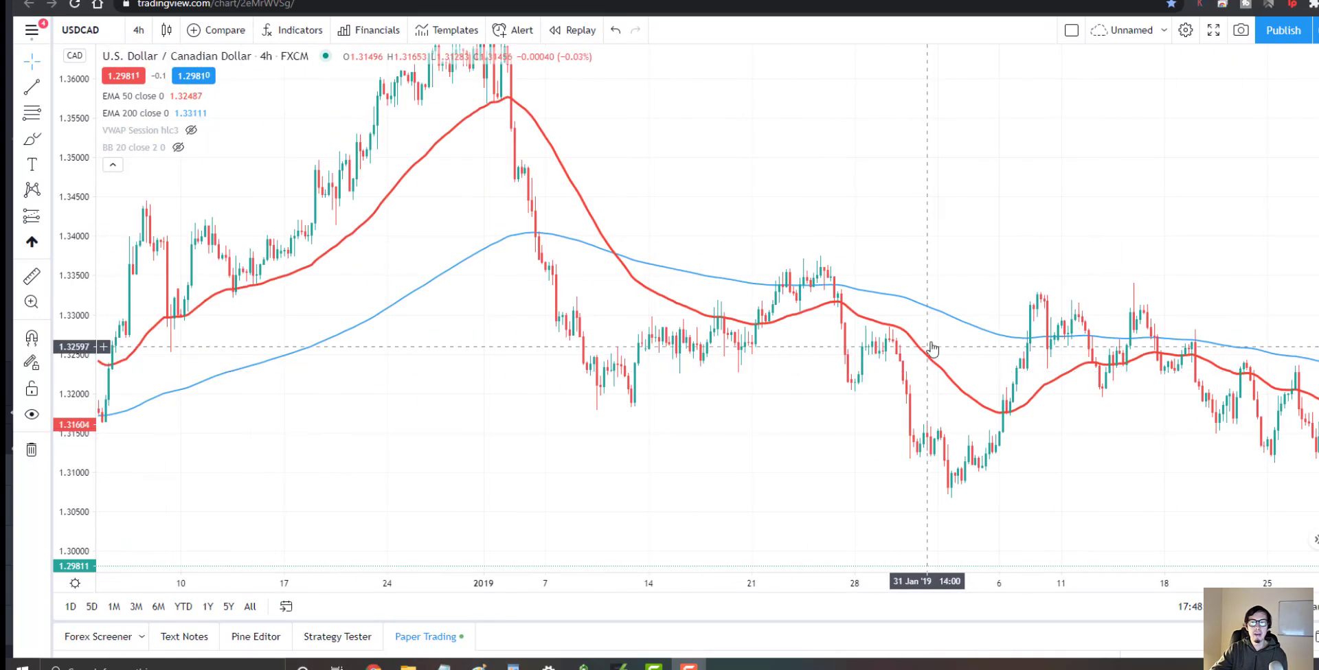
left_click_drag(776, 324, 1003, 374)
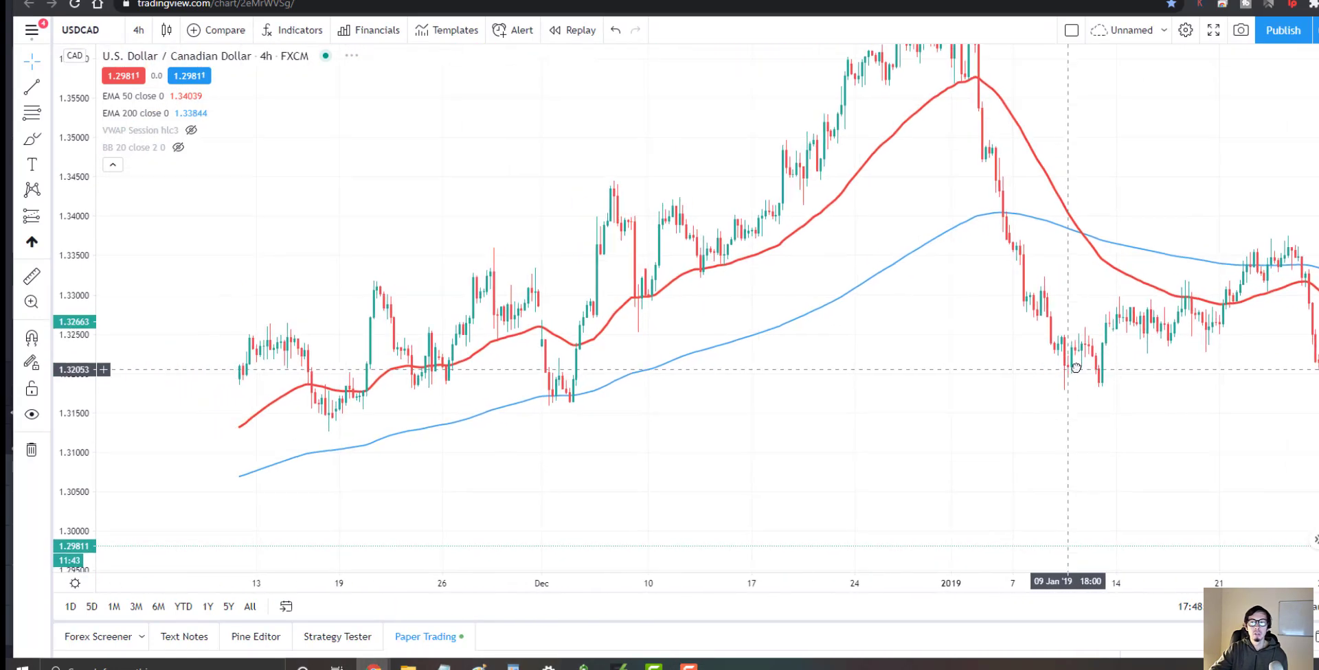
left_click_drag(924, 390, 1152, 385)
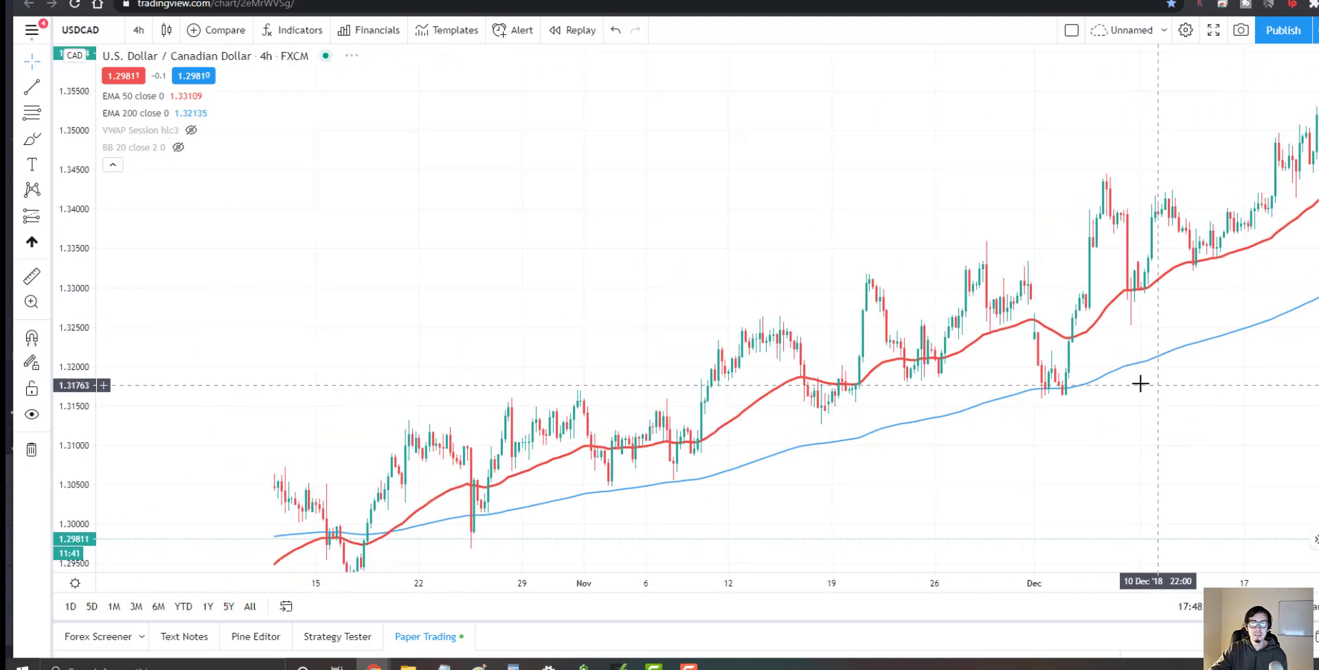
left_click_drag(1001, 402, 883, 332)
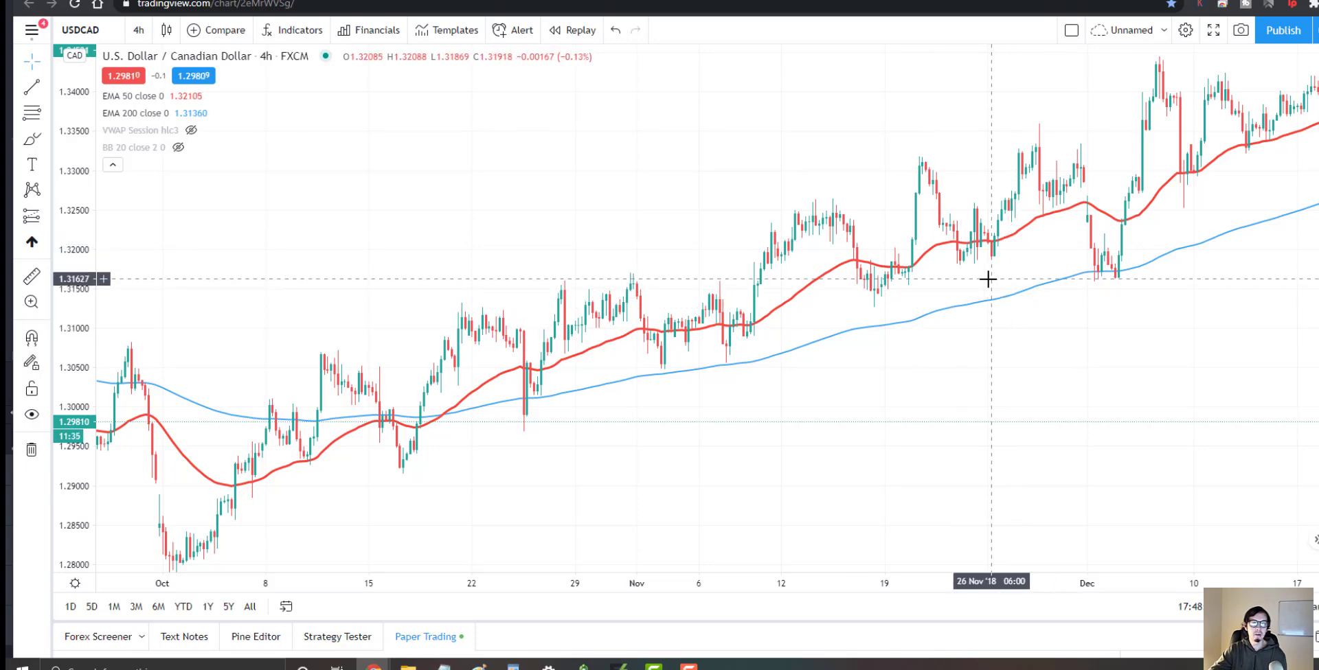
- Inspect the price reactions at both EMAs from December 2018 back to August 2018
scroll(975, 285, "up", 4)
scroll(985, 275, "down", 5)
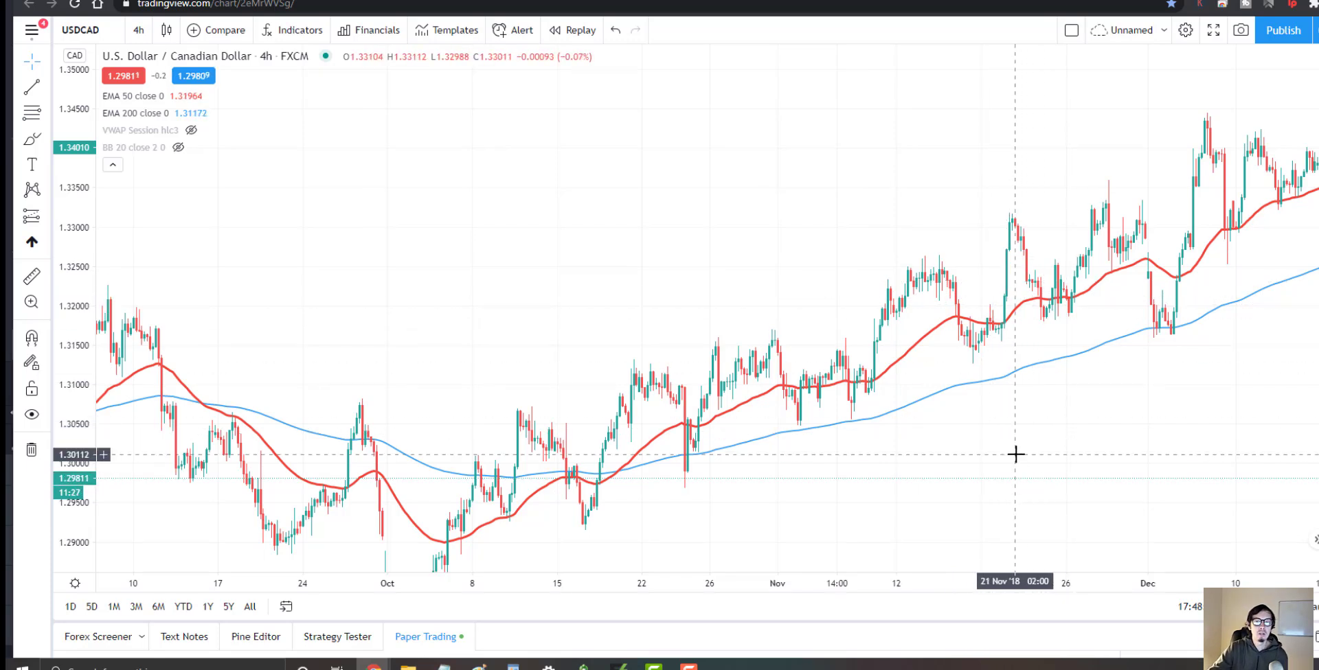
scroll(988, 416, "up", 3)
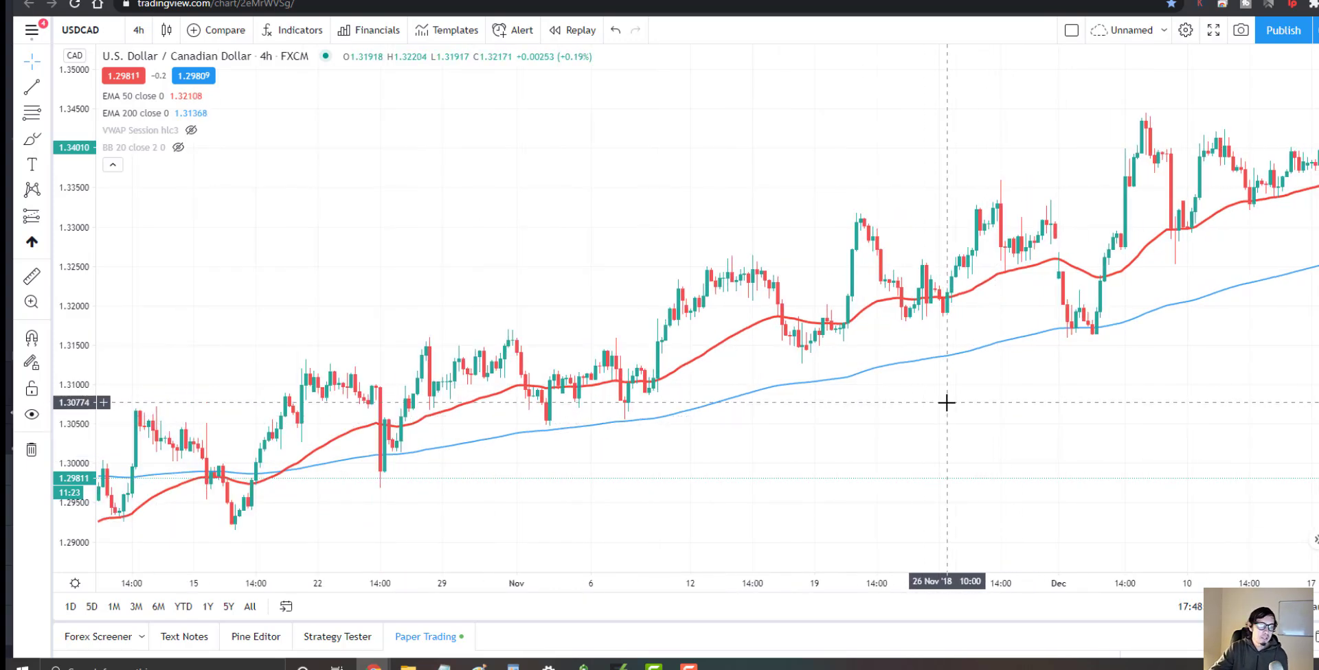
scroll(803, 419, "left", 5)
left_click_drag(824, 413, 930, 386)
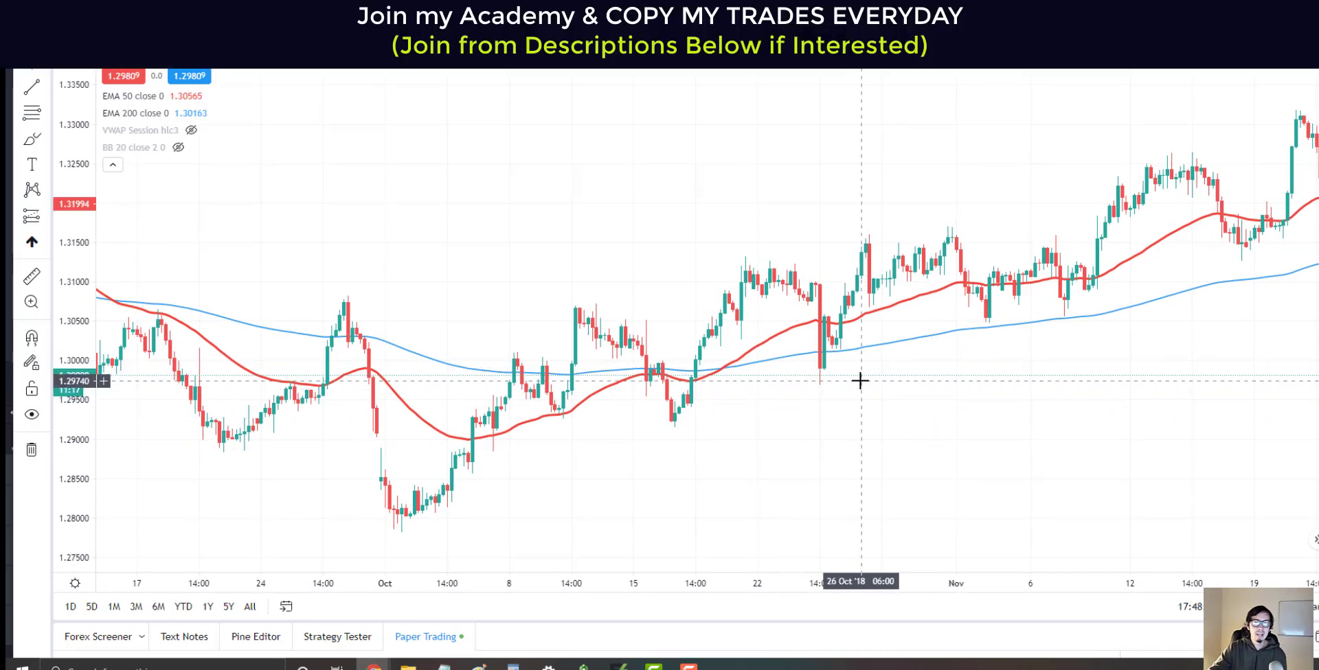
scroll(652, 378, "down", 5)
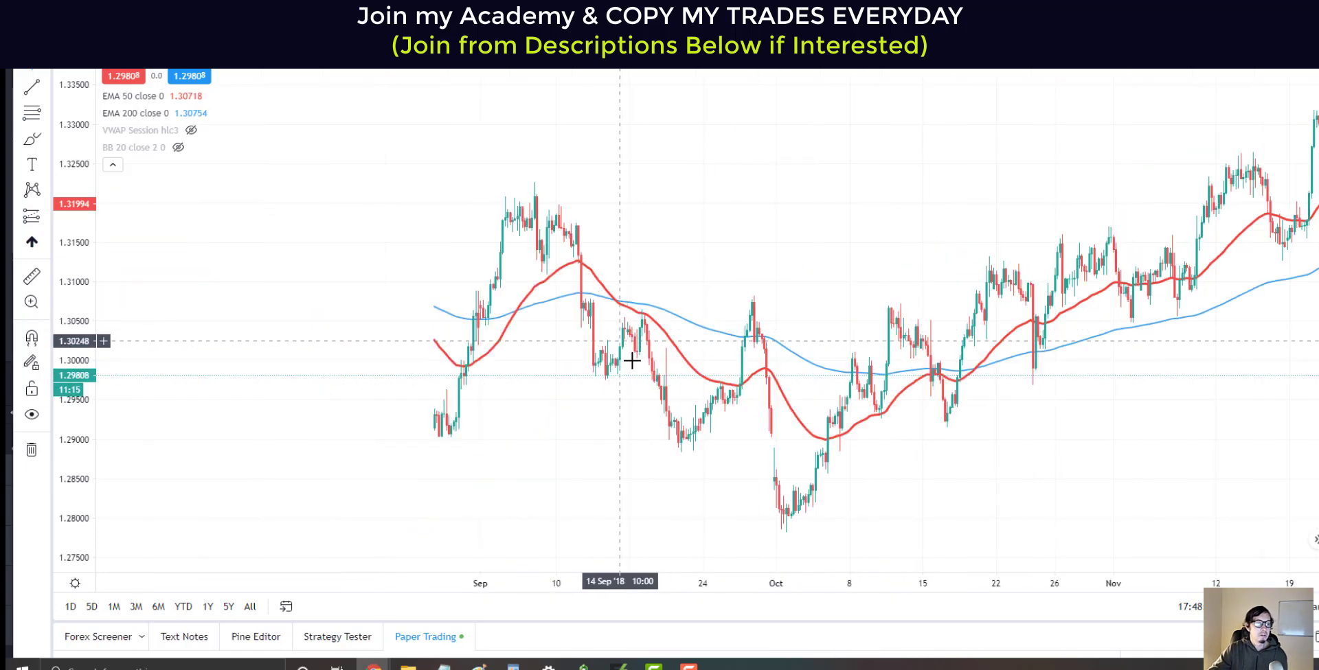
left_click_drag(79, 388, 79, 323)
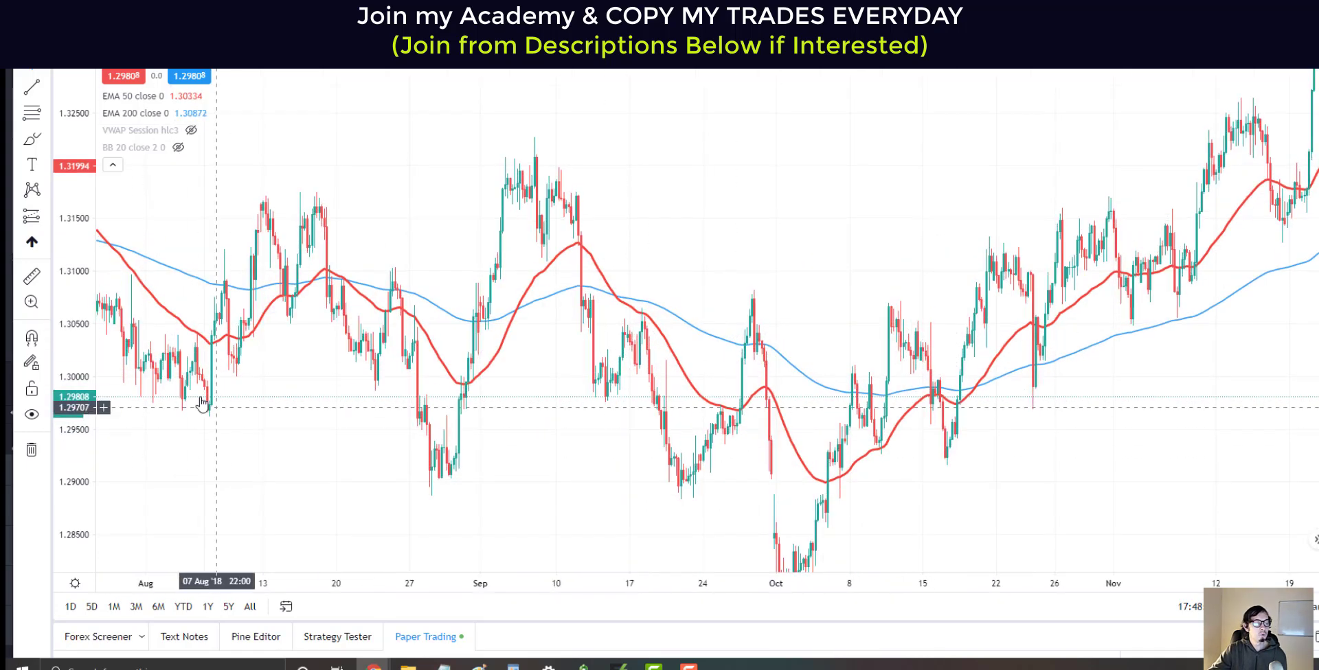
left_click(32, 142)
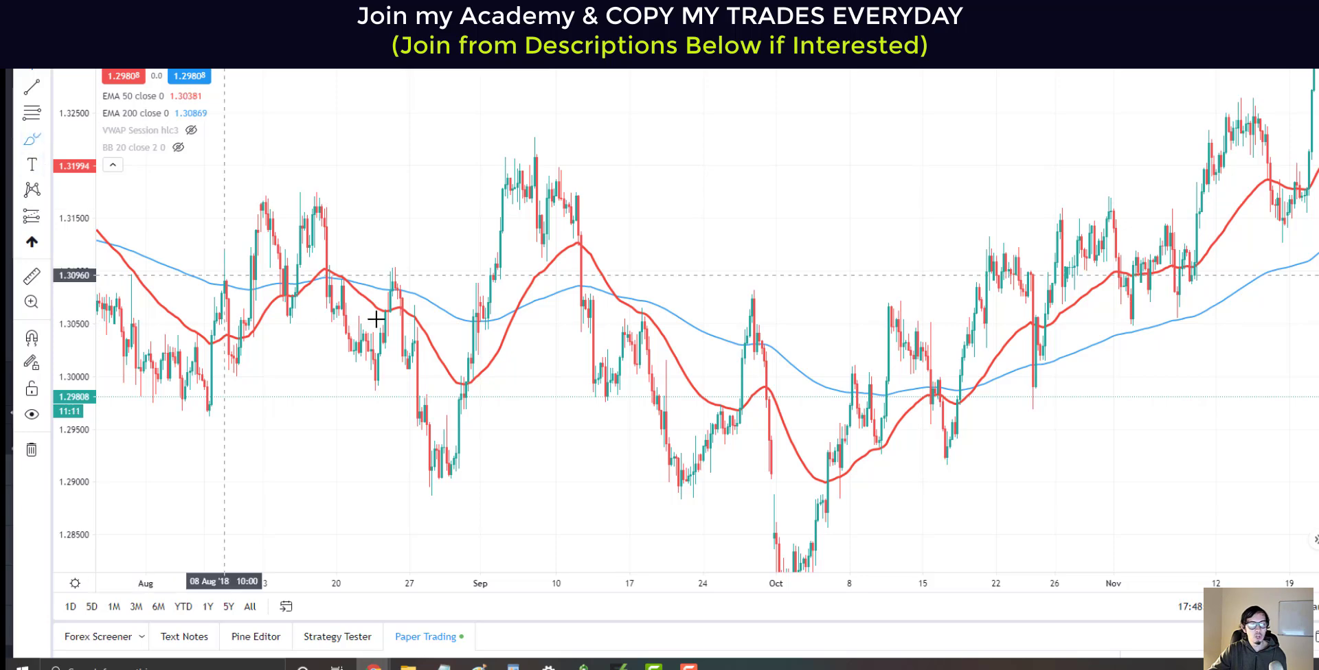
scroll(807, 334, "up", 5)
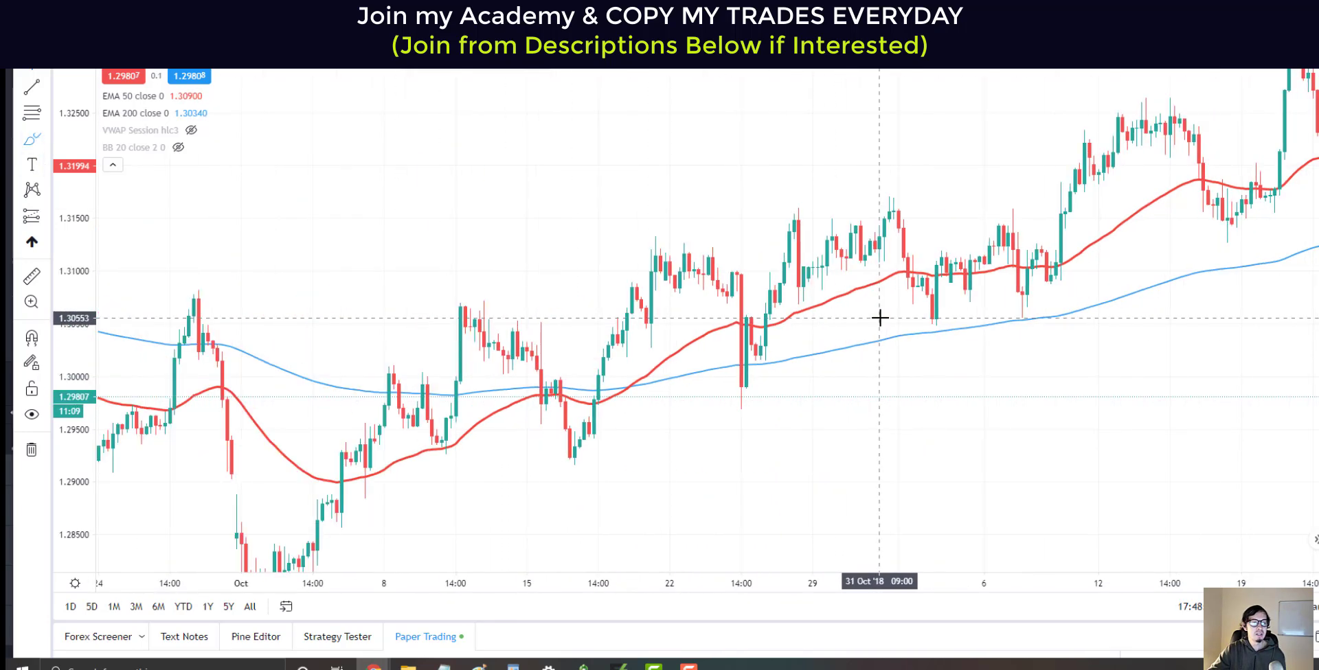
key("Escape")
- Expand the price scale and compare the EMA 50 and EMA 200 crossings from August 2018 to March 2019
mouse_move(166, 132)
left_mouse_down()
mouse_move(465, 391)
mouse_move(533, 374)
mouse_move(121, 255)
left_mouse_up()
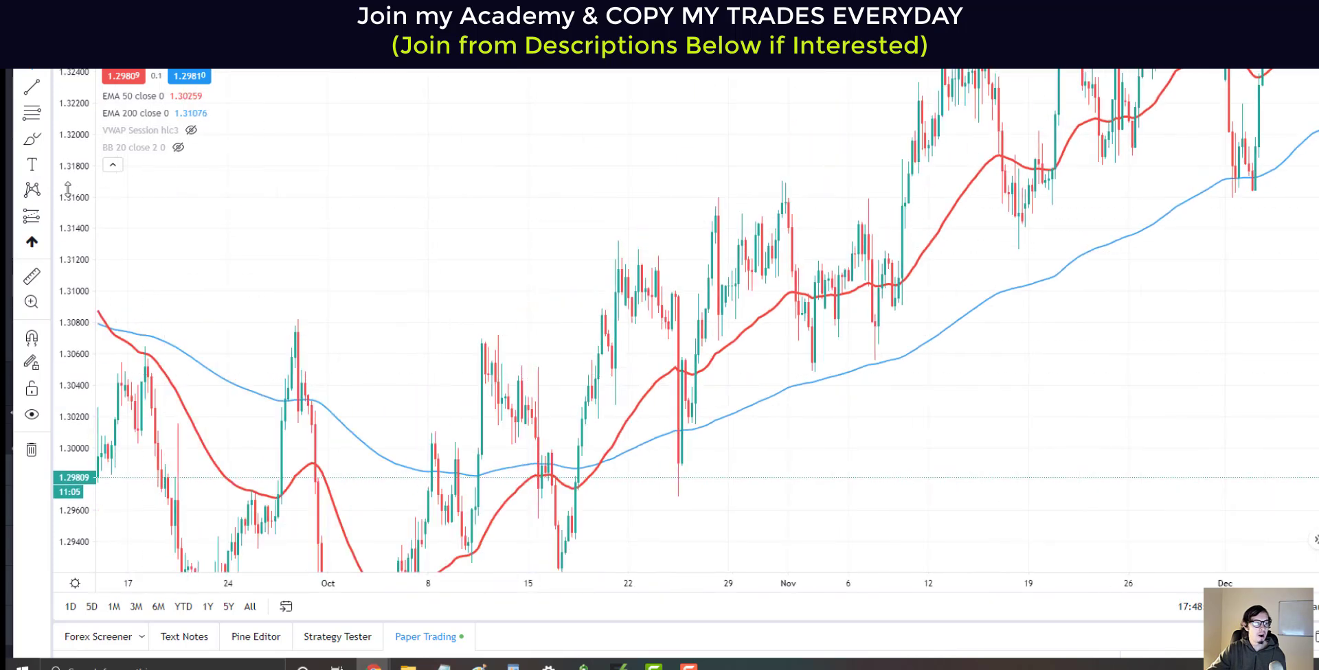
left_click_drag(948, 485, 904, 442)
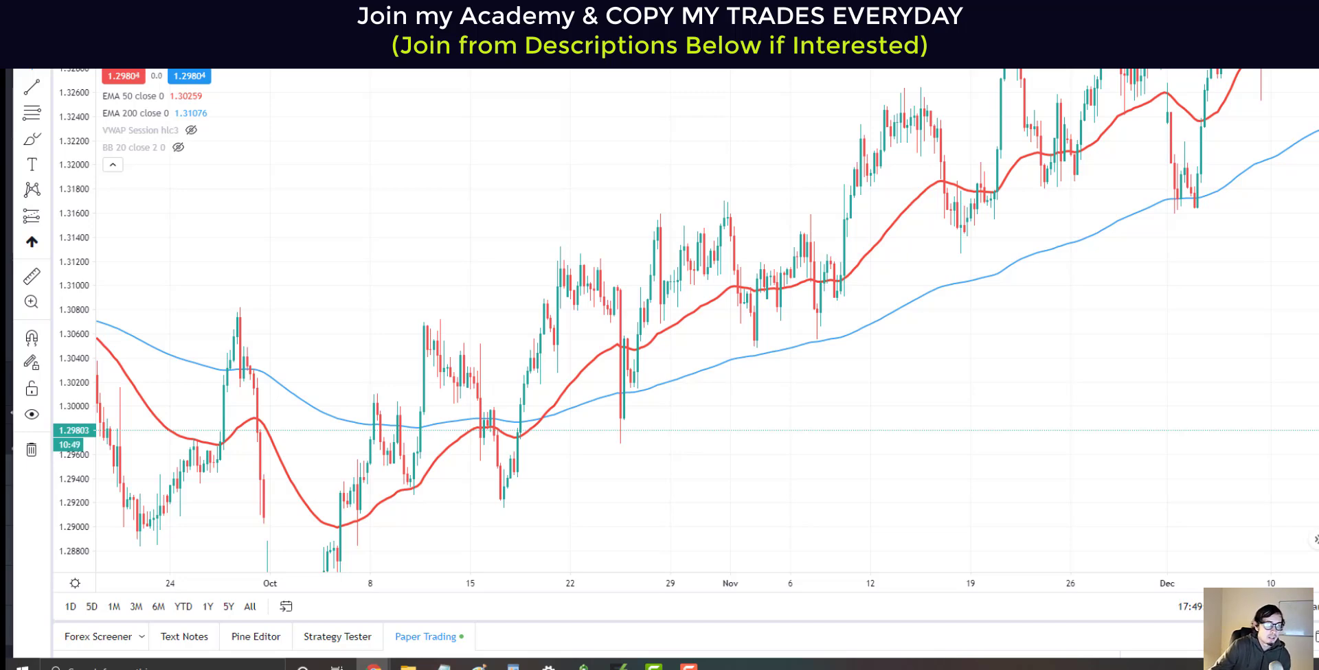
scroll(854, 341, "down", 5)
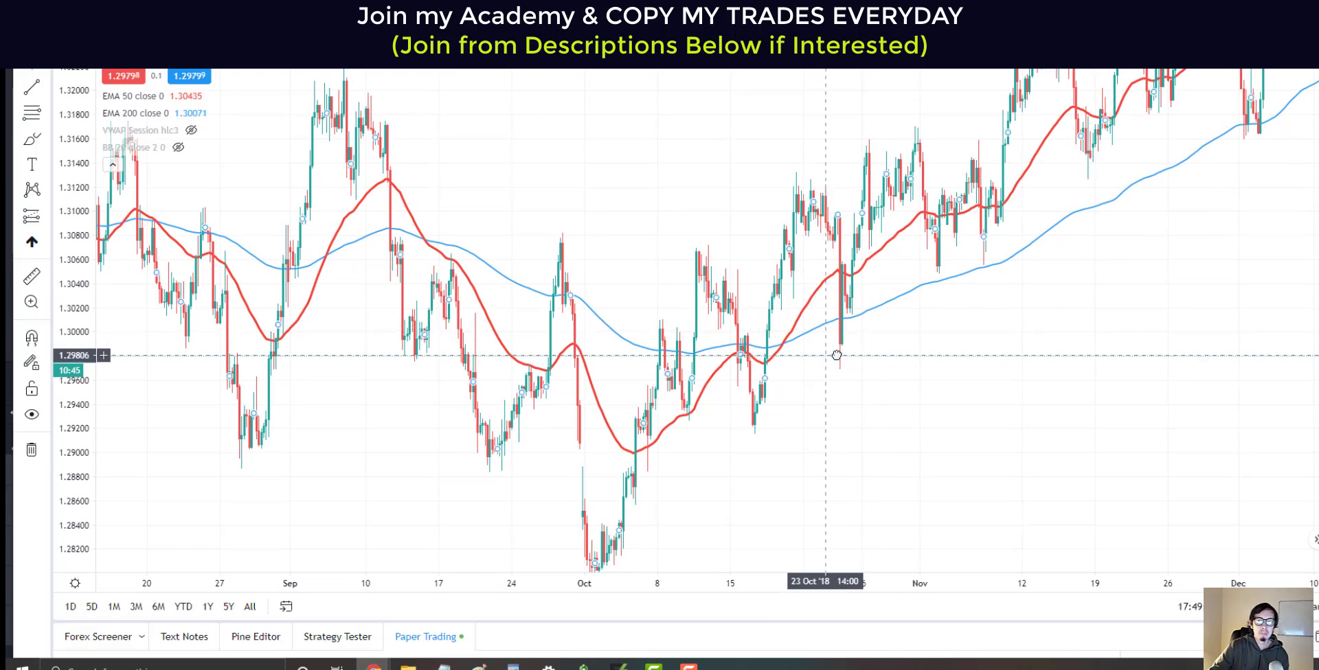
scroll(829, 363, "left", 3)
scroll(875, 338, "left", 2)
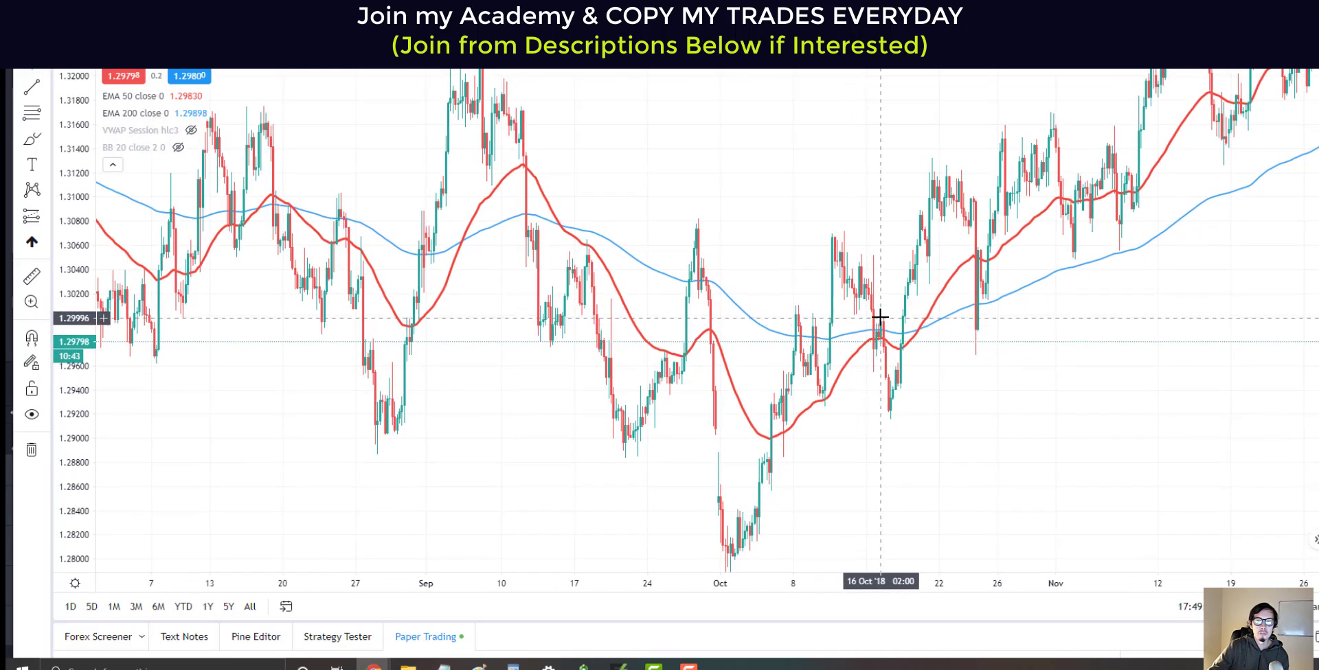
scroll(845, 306, "right", 6)
scroll(819, 329, "right", 7)
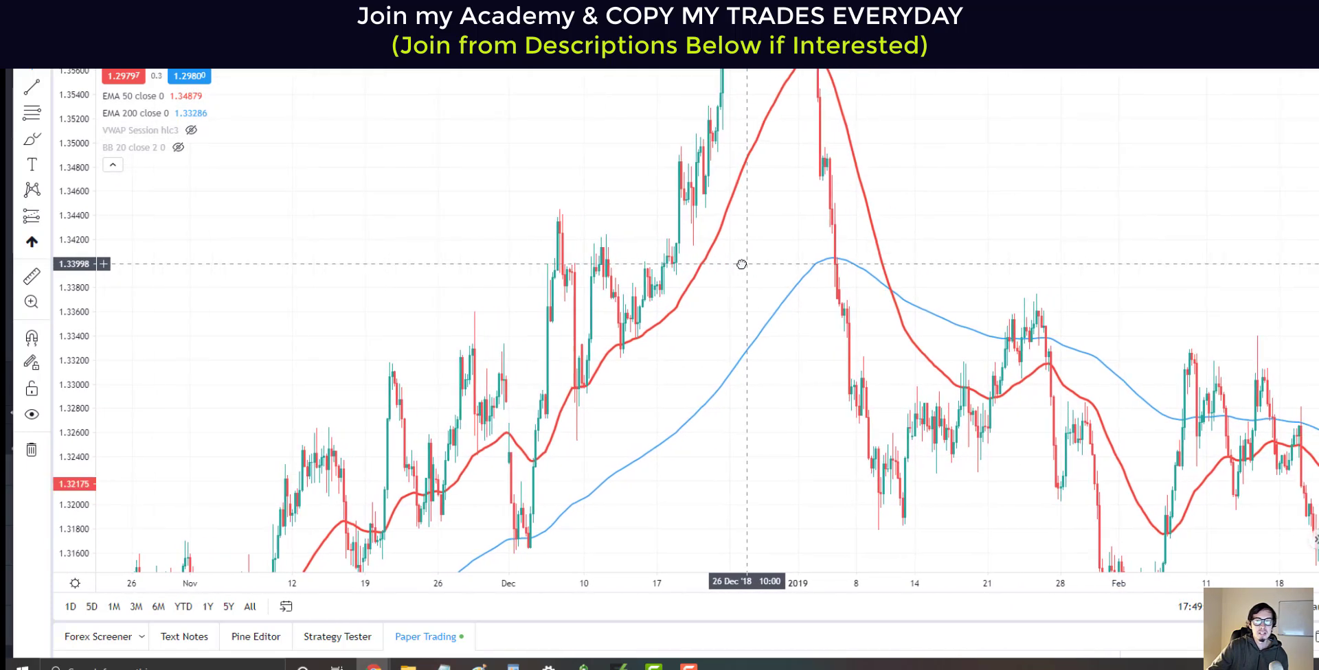
scroll(743, 264, "right", 1)
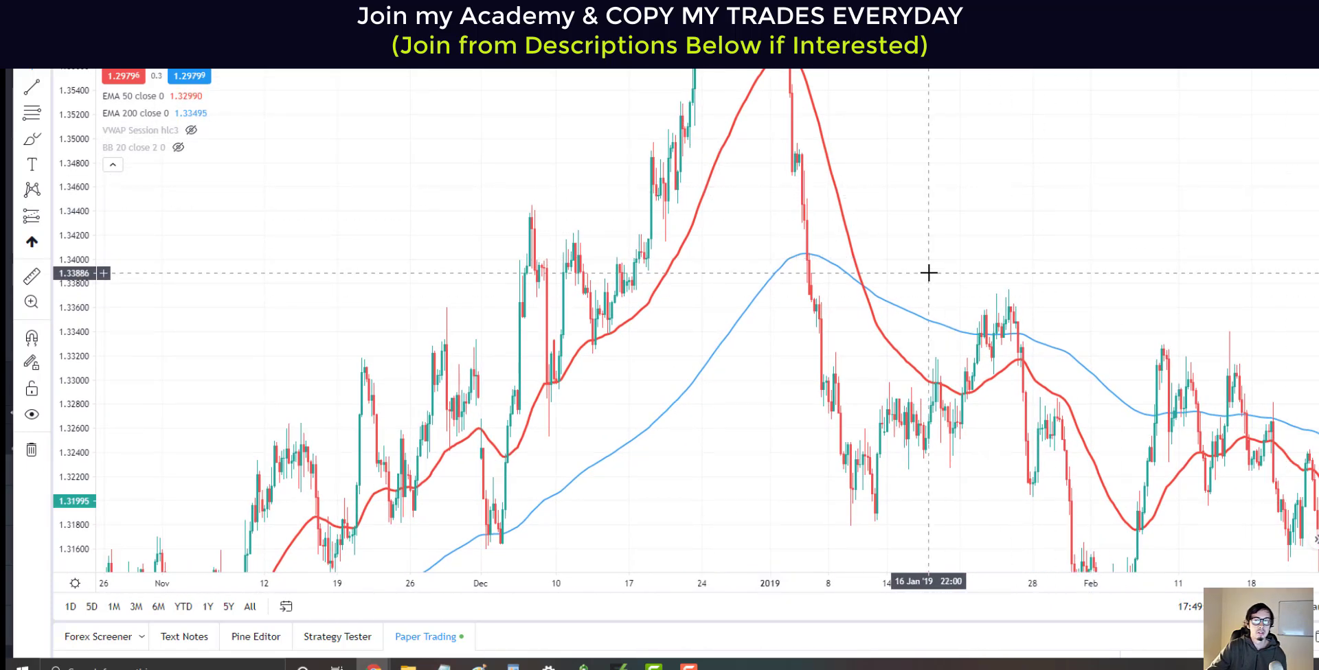
scroll(952, 335, "right", 4)
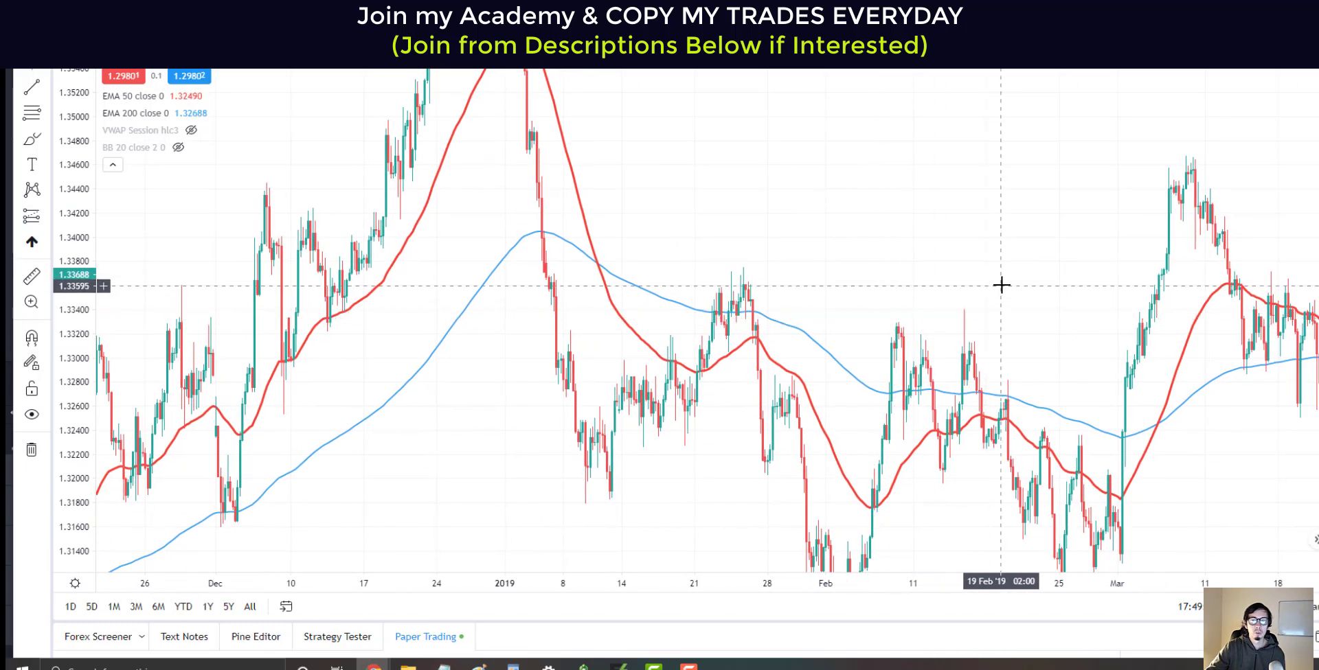
- Circle the three EMA 50 and EMA 200 crossings around 12 November 2019, 11 December 2019 and late January 2020
scroll(862, 247, "right", 2)
scroll(937, 280, "right", 2)
scroll(938, 280, "right", 1)
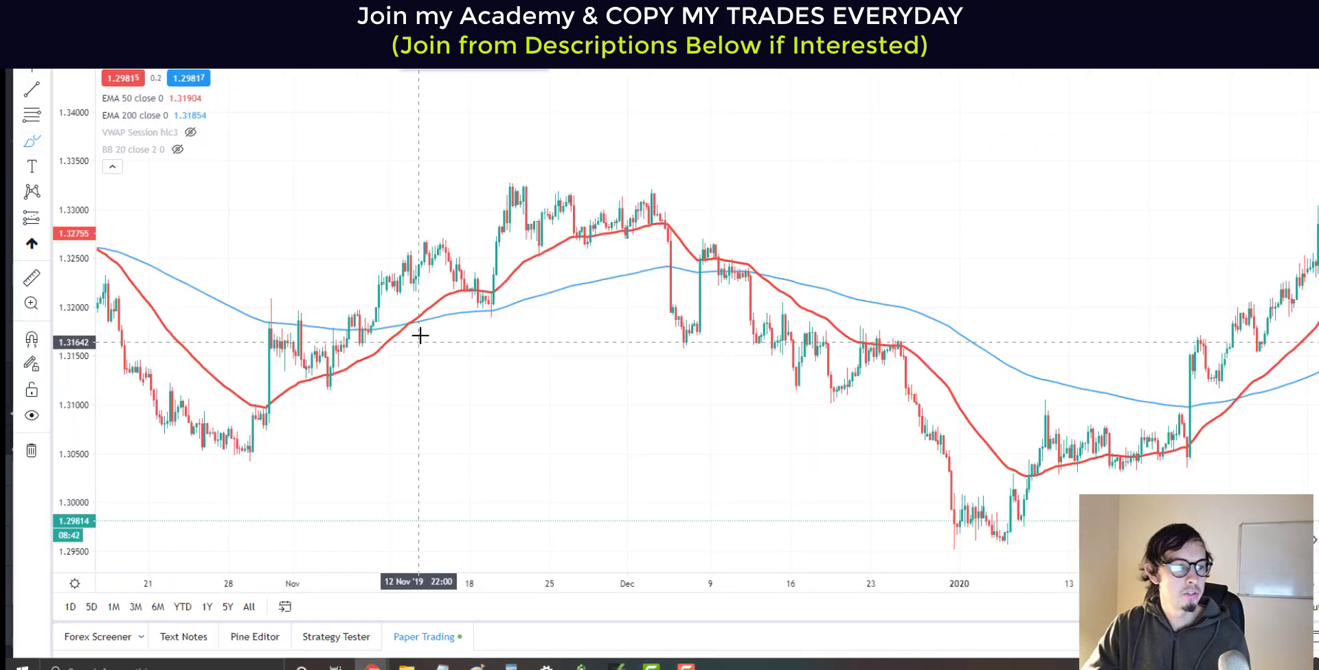
left_click_drag(398, 309, 412, 311)
left_click_drag(750, 273, 751, 271)
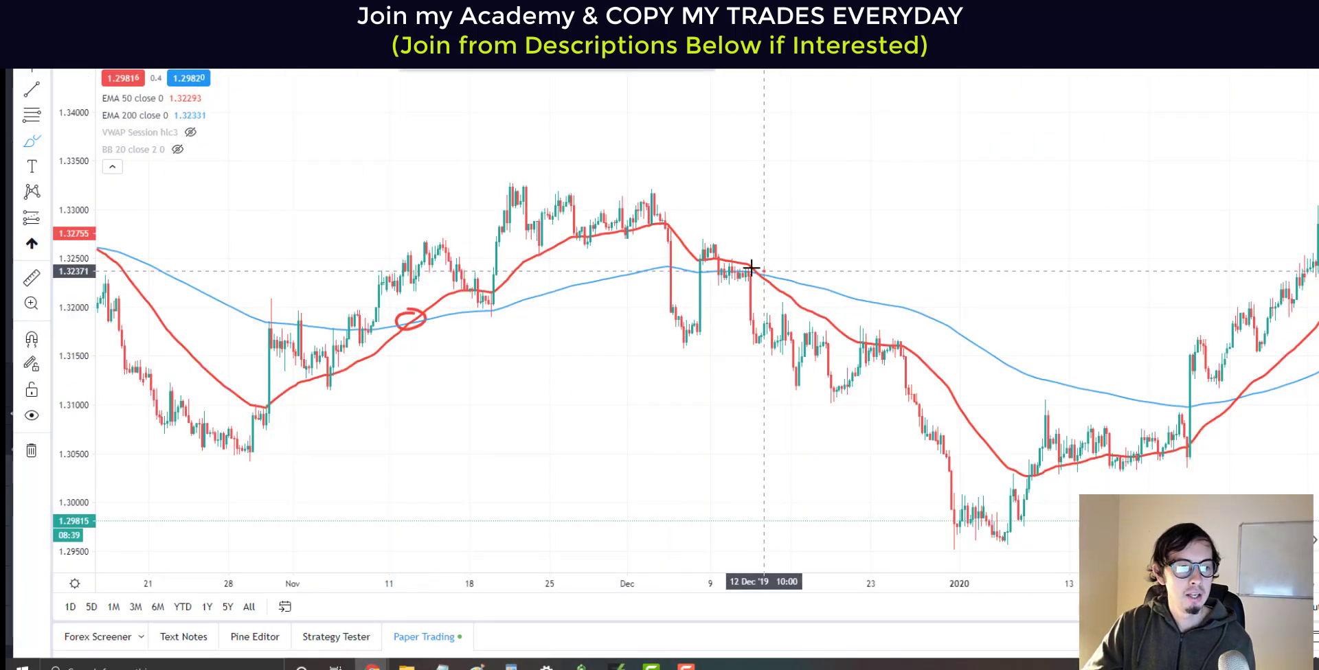
left_click_drag(1247, 394, 1245, 391)
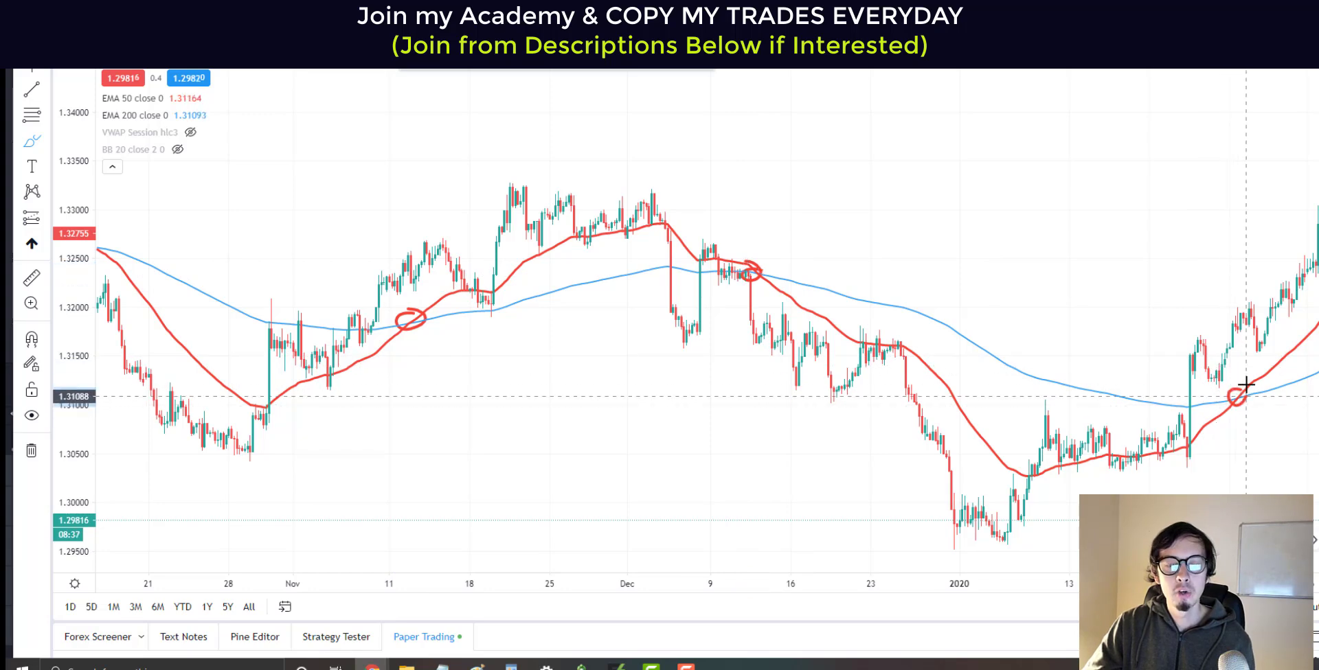
- Brush a check mark above the circled EMA crossing of 11 December 2019
scroll(821, 421, "down", 2)
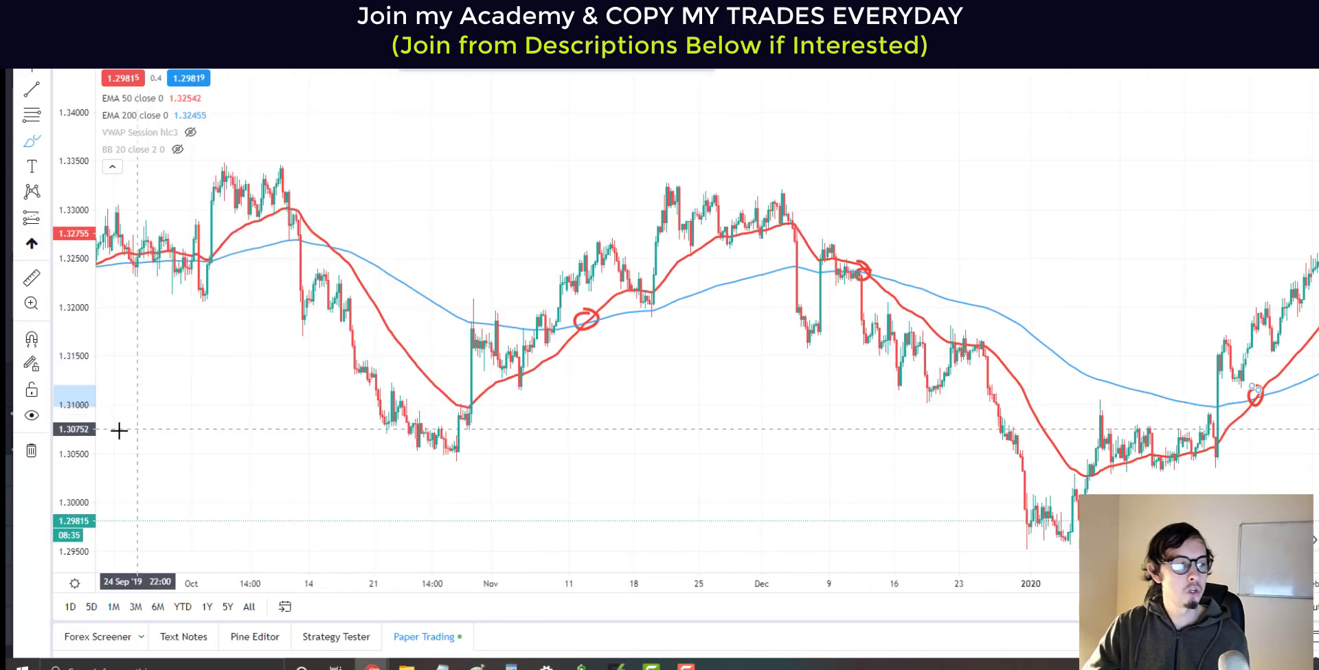
left_click(38, 71)
mouse_move(365, 247)
left_mouse_down()
mouse_move(644, 285)
mouse_move(460, 297)
left_mouse_up()
left_click(32, 140)
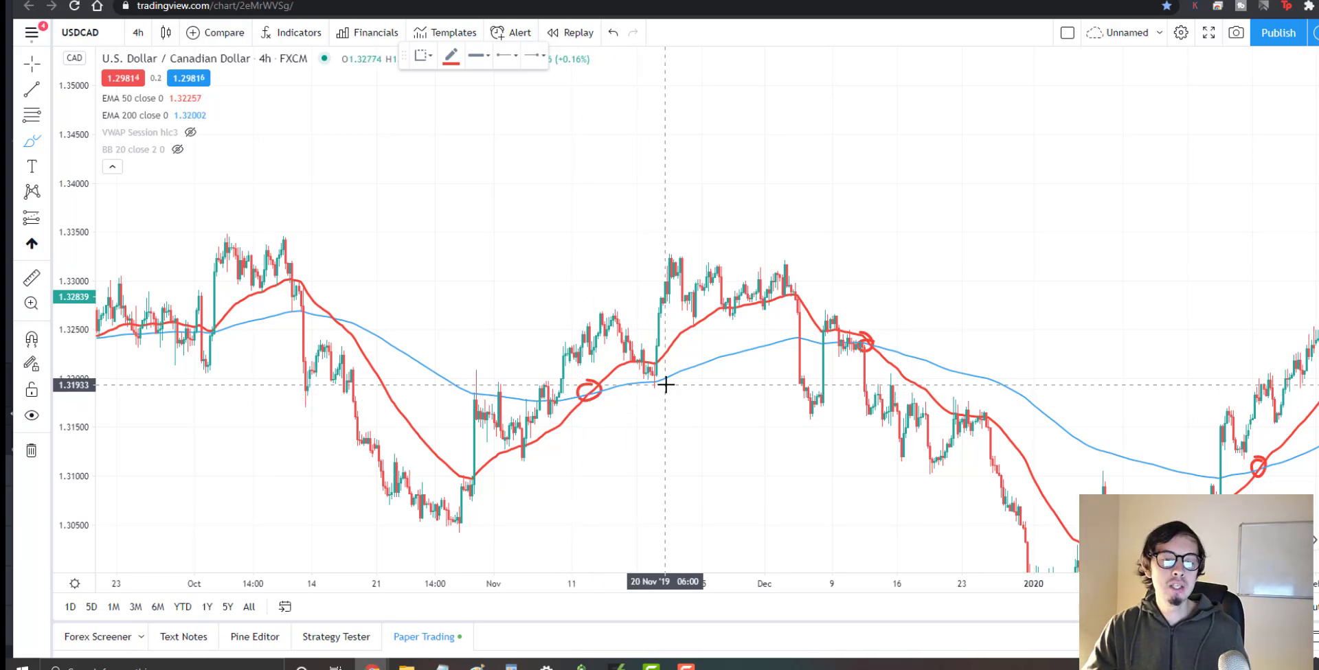
scroll(665, 383, "up", 3)
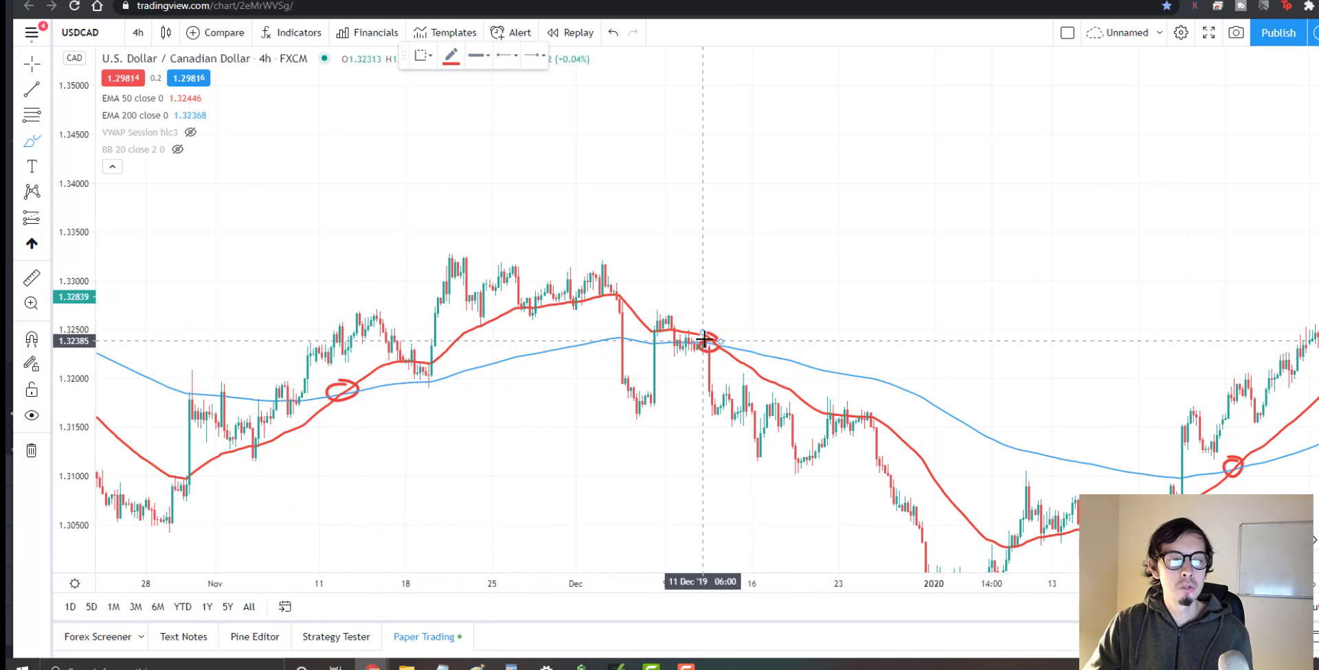
left_click_drag(718, 211, 766, 169)
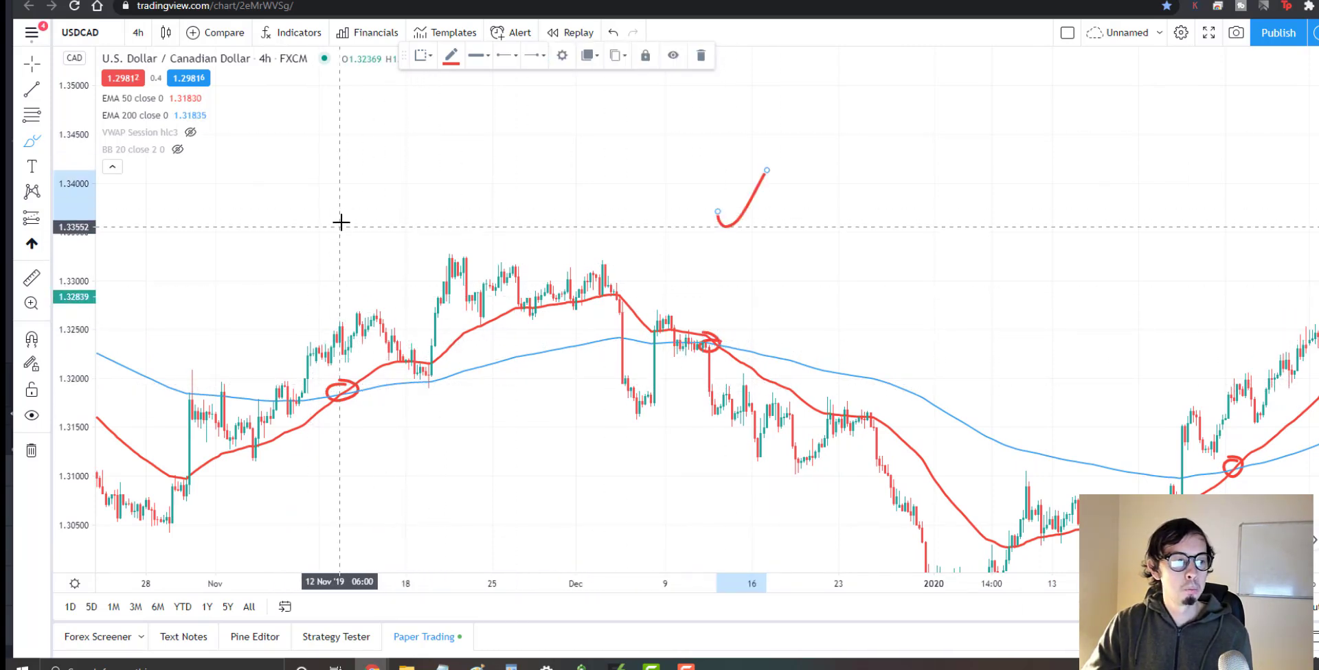
- Brush a check mark above the circled EMA crossing of 12 November 2019
left_click_drag(342, 221, 392, 184)
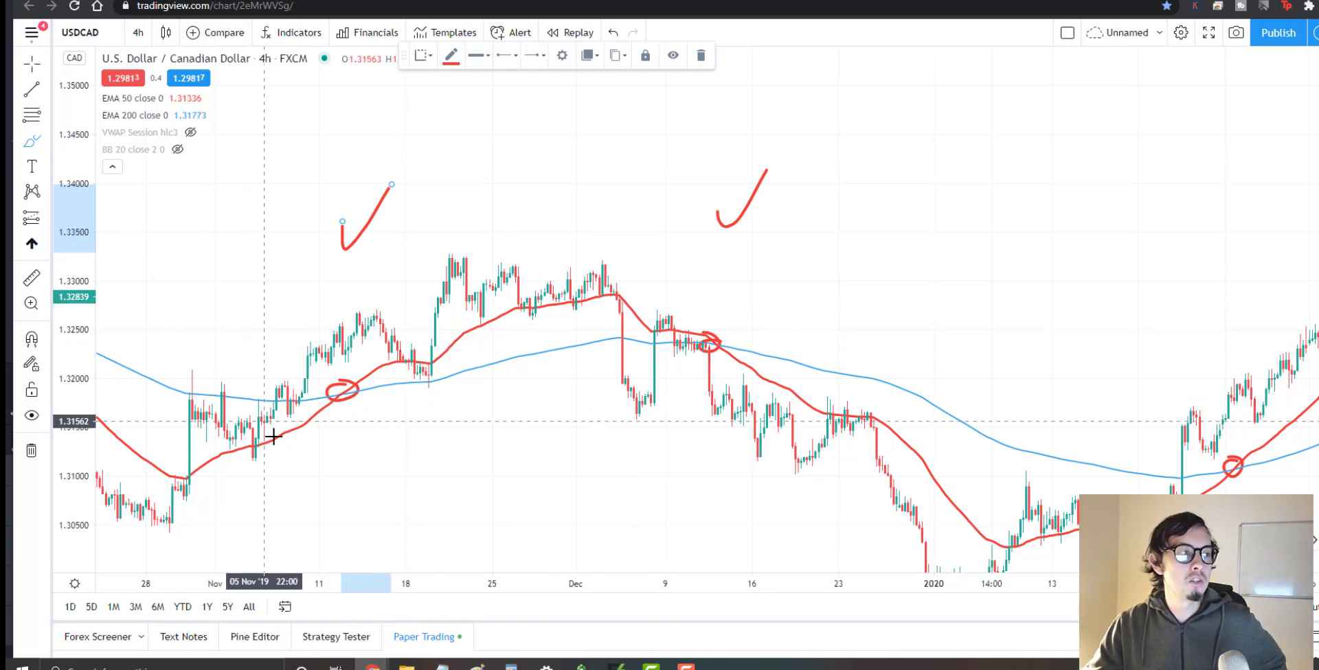
- Switch to Libertex to check the profit of the open USD/CAD sell trade, and return to the TradingView chart
key("ctrl+Tab")
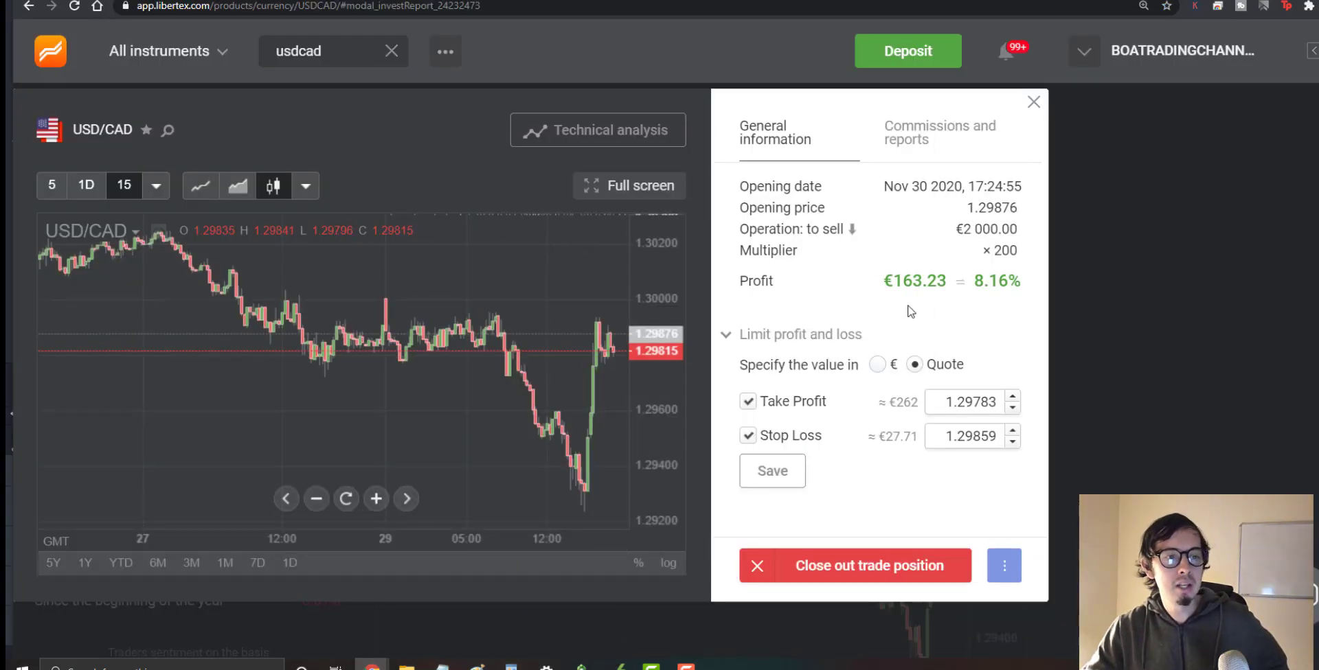
double_click(979, 280)
left_click(999, 279)
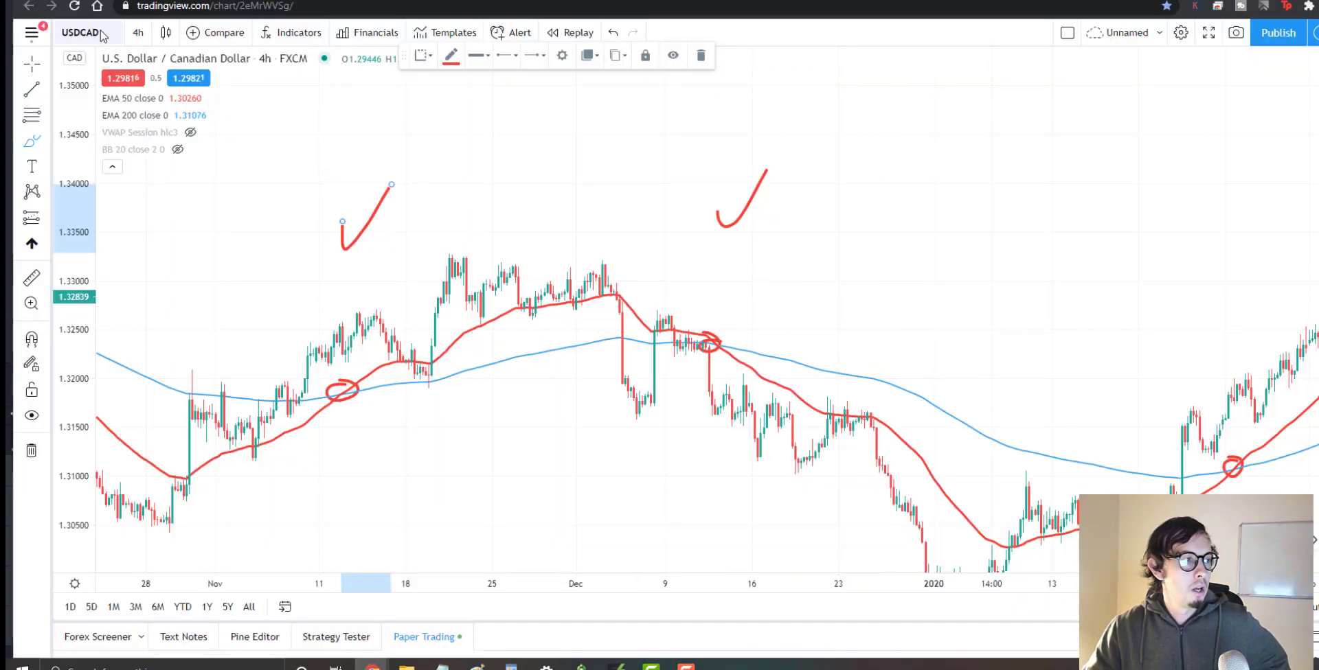
mouse_move(865, 230)
left_mouse_down()
mouse_move(724, 236)
mouse_move(730, 212)
mouse_move(760, 204)
left_mouse_up()
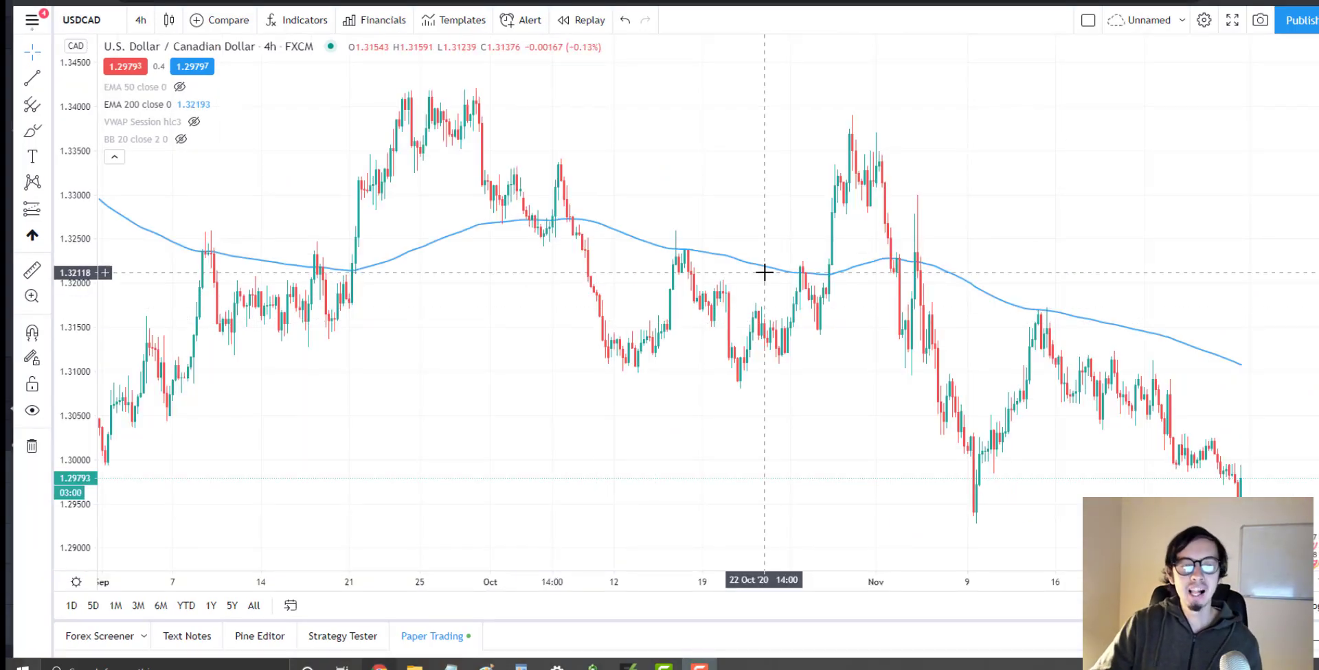
- Inspect the price reactions at the EMA 200 during October and November 2020 and activate the Brush
scroll(795, 302, "up", 3)
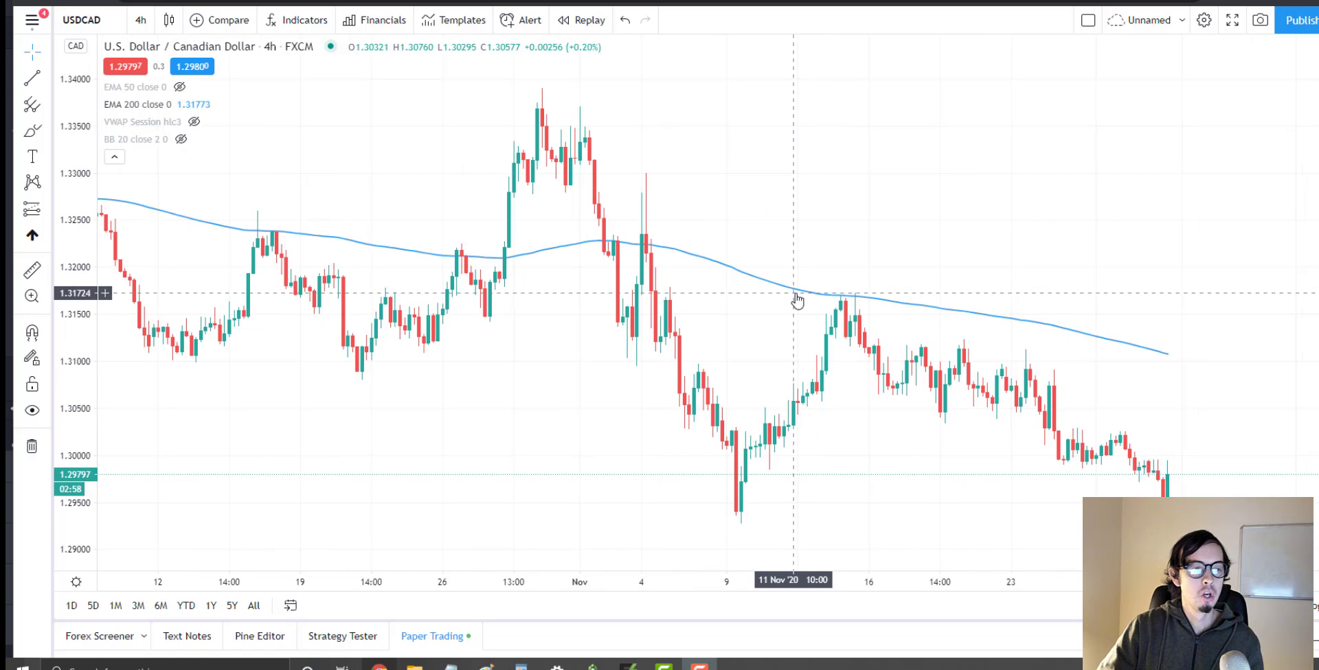
scroll(689, 271, "up", 1)
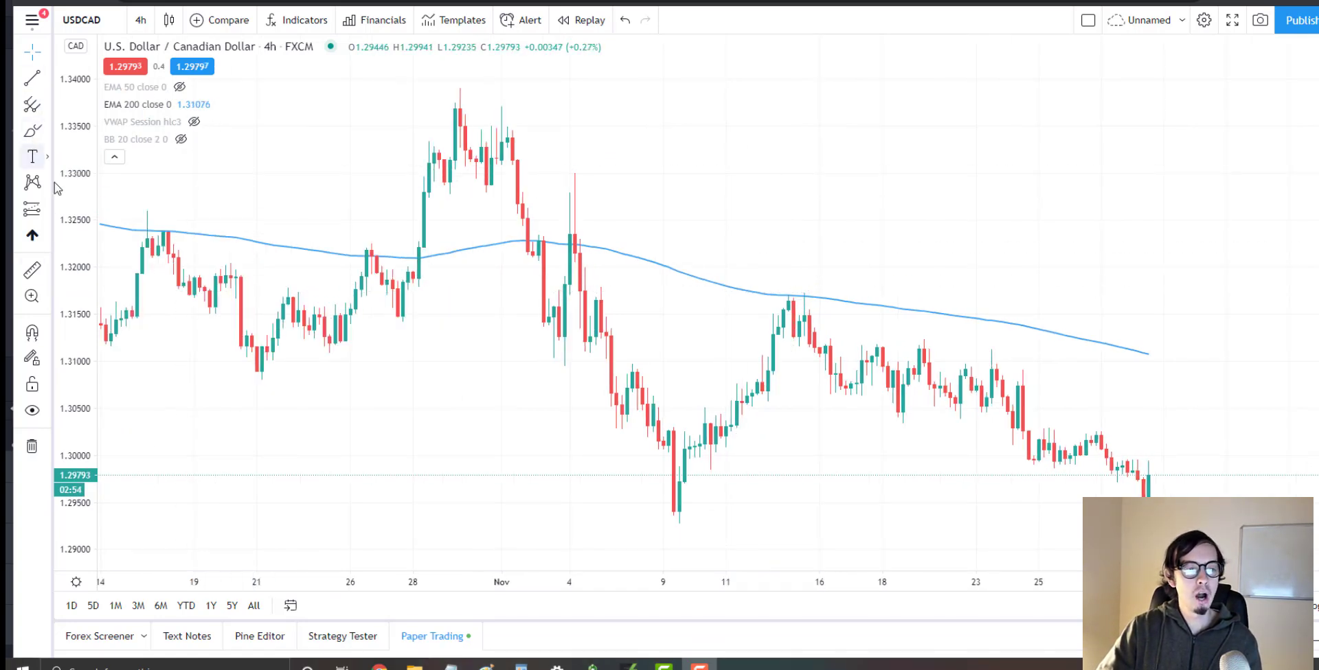
scroll(201, 329, "down", 1)
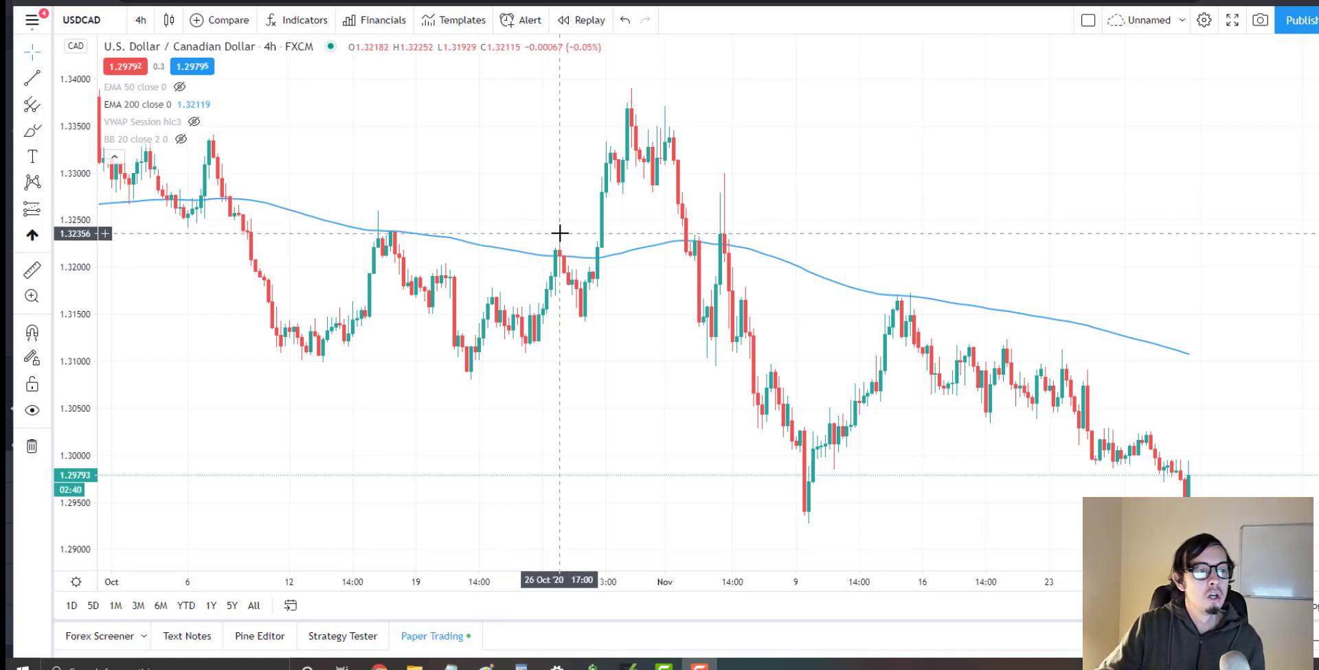
scroll(559, 233, "up", 2)
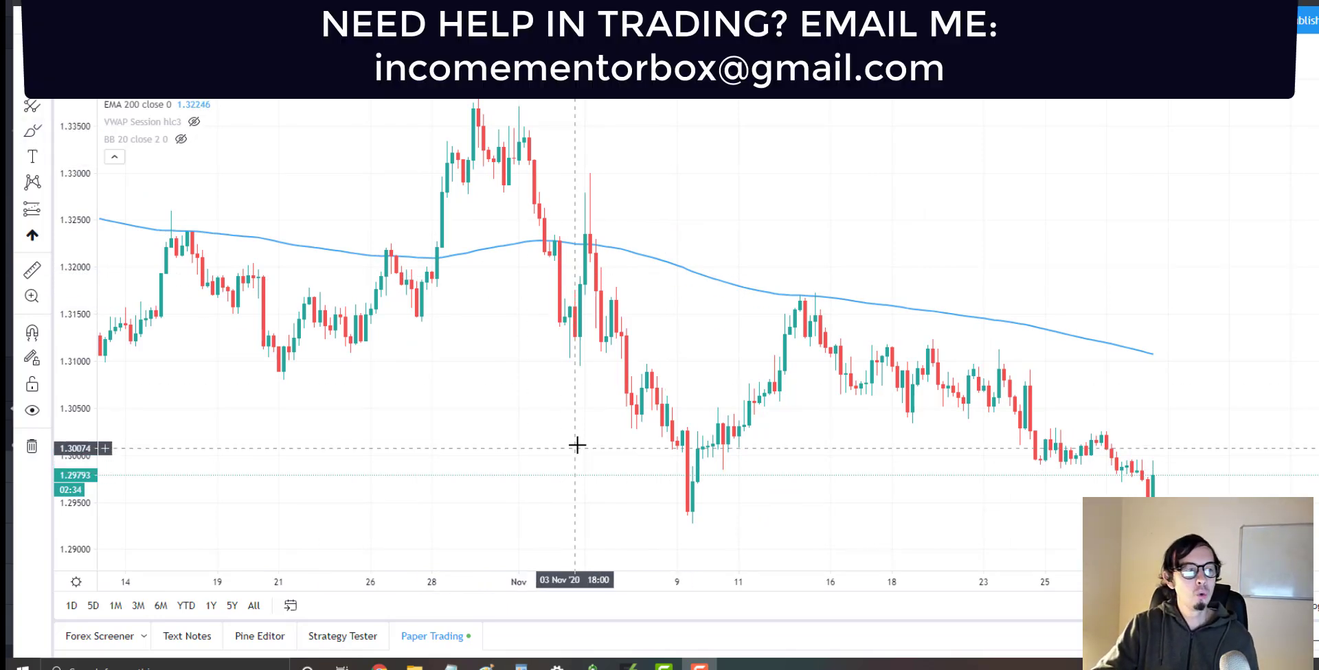
left_click(33, 131)
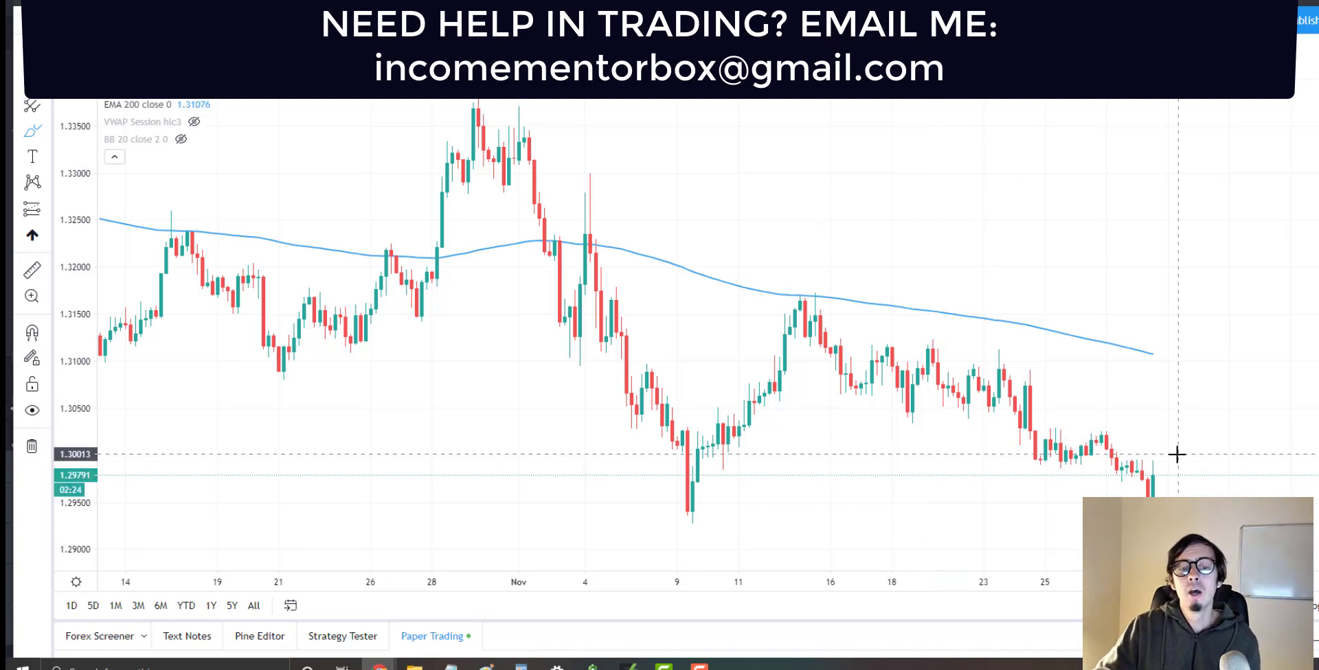
mouse_move(1158, 313)
left_mouse_down()
mouse_move(1066, 362)
mouse_move(1198, 421)
mouse_move(1154, 448)
left_mouse_up()
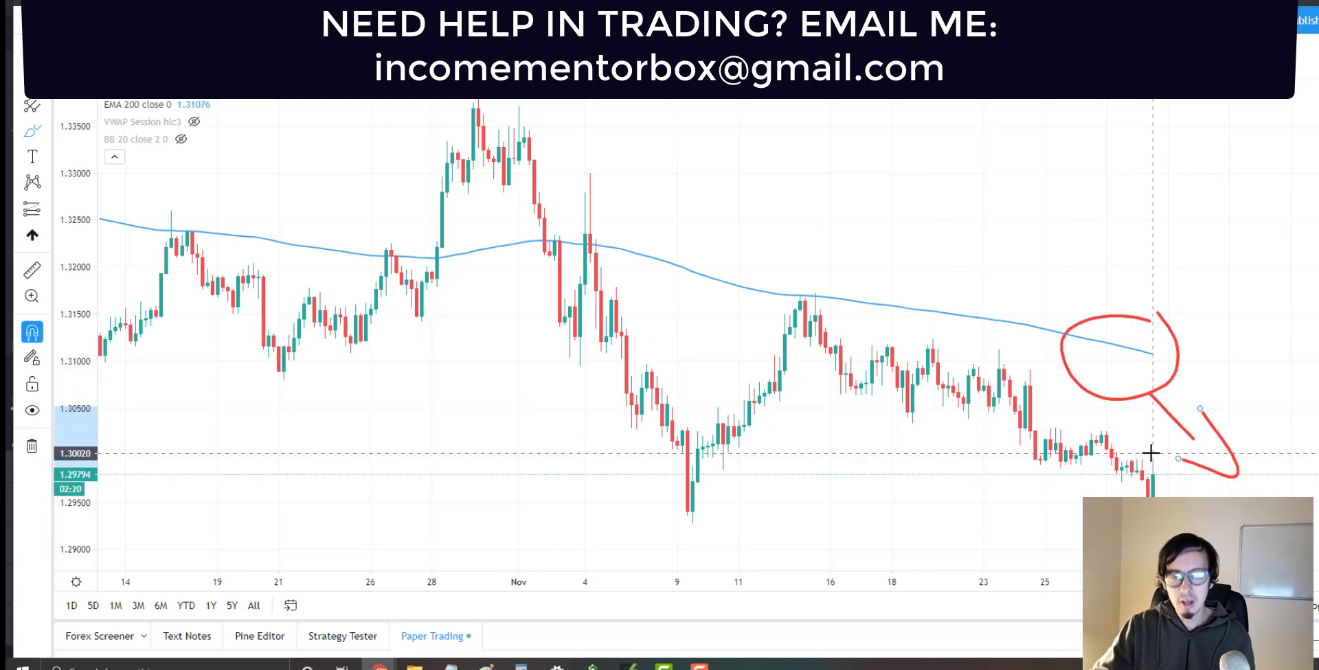
key("ctrl+z")
key("ctrl+z")
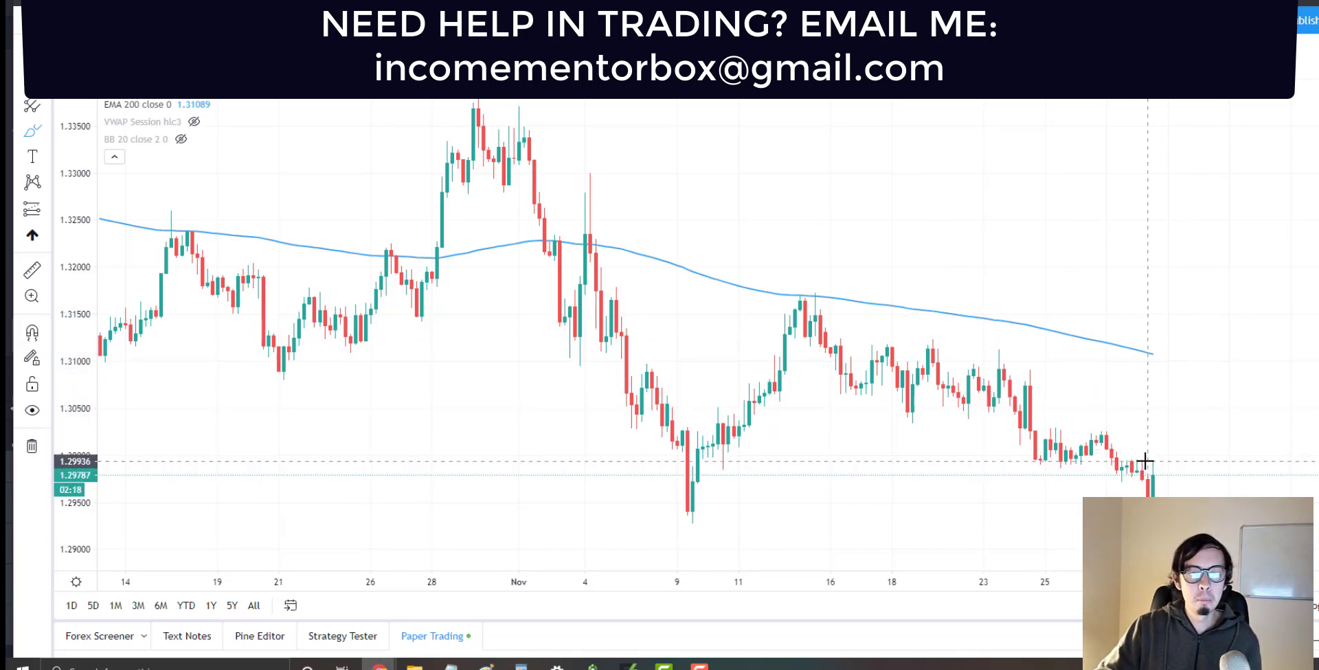
- Brush a price path from the latest candle up to the circled EMA 200 touch point and onward, and remove the drawings
mouse_move(1137, 458)
left_mouse_down()
mouse_move(1140, 351)
mouse_move(1174, 356)
mouse_move(1162, 347)
left_mouse_up()
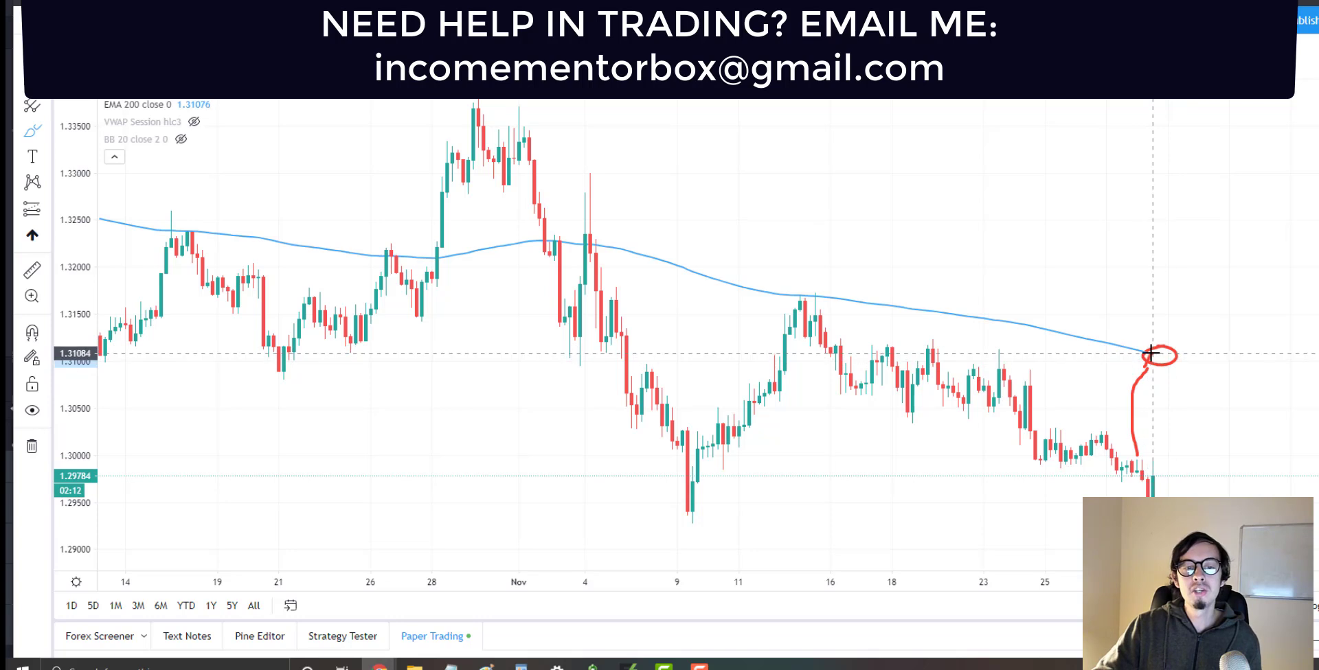
mouse_move(1151, 354)
left_mouse_down()
mouse_move(1181, 399)
mouse_move(1158, 396)
mouse_move(1148, 351)
mouse_move(1316, 399)
left_mouse_up()
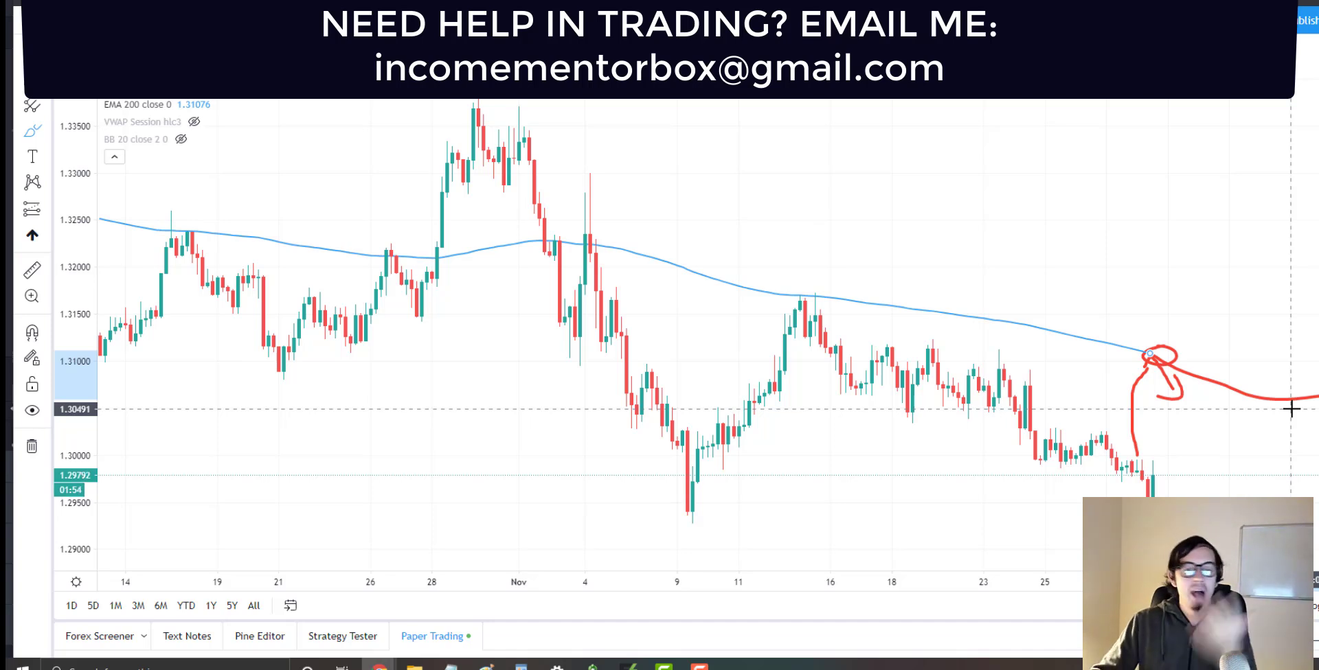
left_click(32, 447)
- Brush a falling extension of the EMA 200 past the latest candle and a price path rising from that candle to meet it
mouse_move(1152, 464)
left_mouse_down()
mouse_move(1147, 371)
mouse_move(1260, 382)
mouse_move(1316, 434)
left_mouse_up()
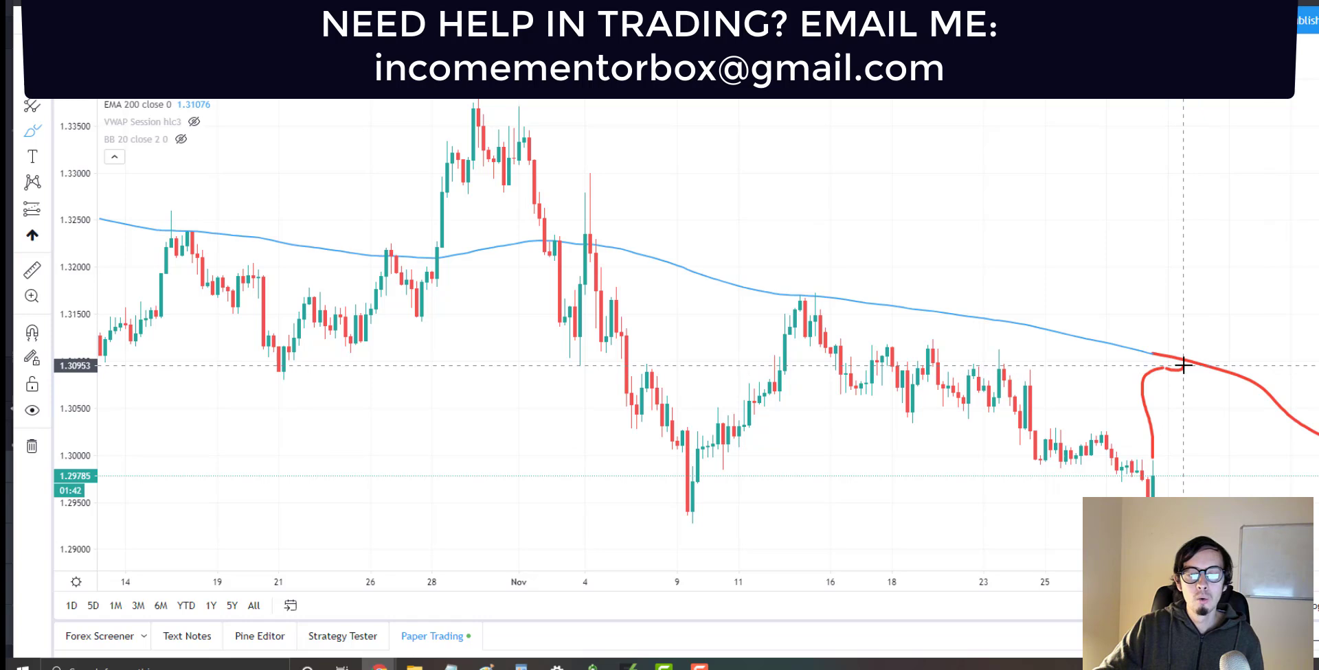
left_click_drag(1186, 366, 1195, 367)
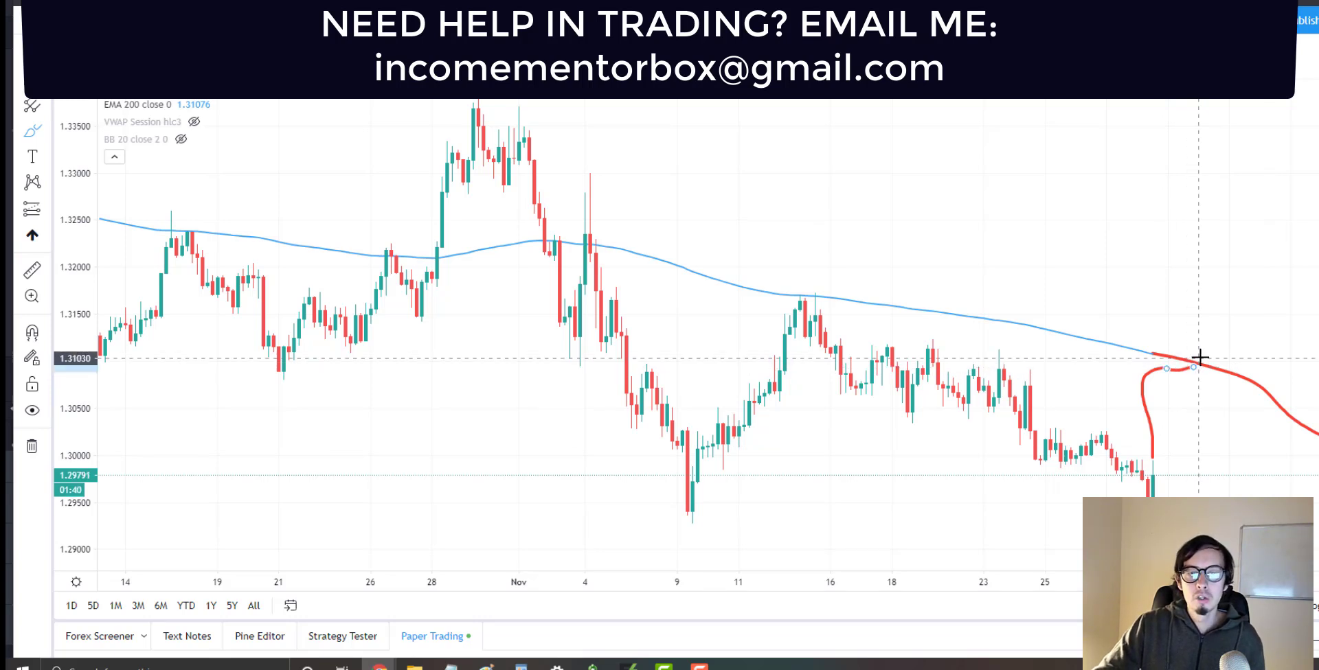
mouse_move(1210, 318)
left_mouse_down()
mouse_move(1210, 358)
mouse_move(1228, 363)
mouse_move(1230, 300)
mouse_move(1207, 309)
mouse_move(1209, 327)
mouse_move(1223, 248)
mouse_move(1281, 200)
mouse_move(1270, 245)
left_mouse_up()
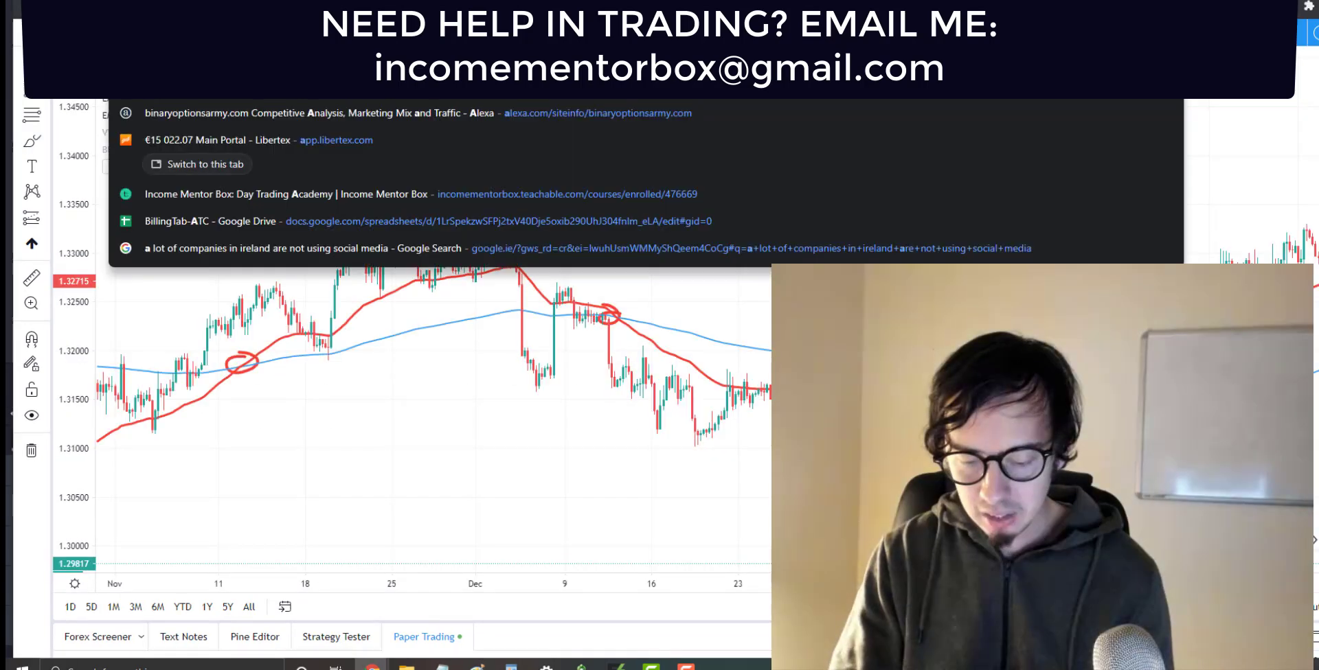
- Open andrewstradingchannel.com and look through its home page, from the free trading guide to the forex scalping strategy video
type("andrews")
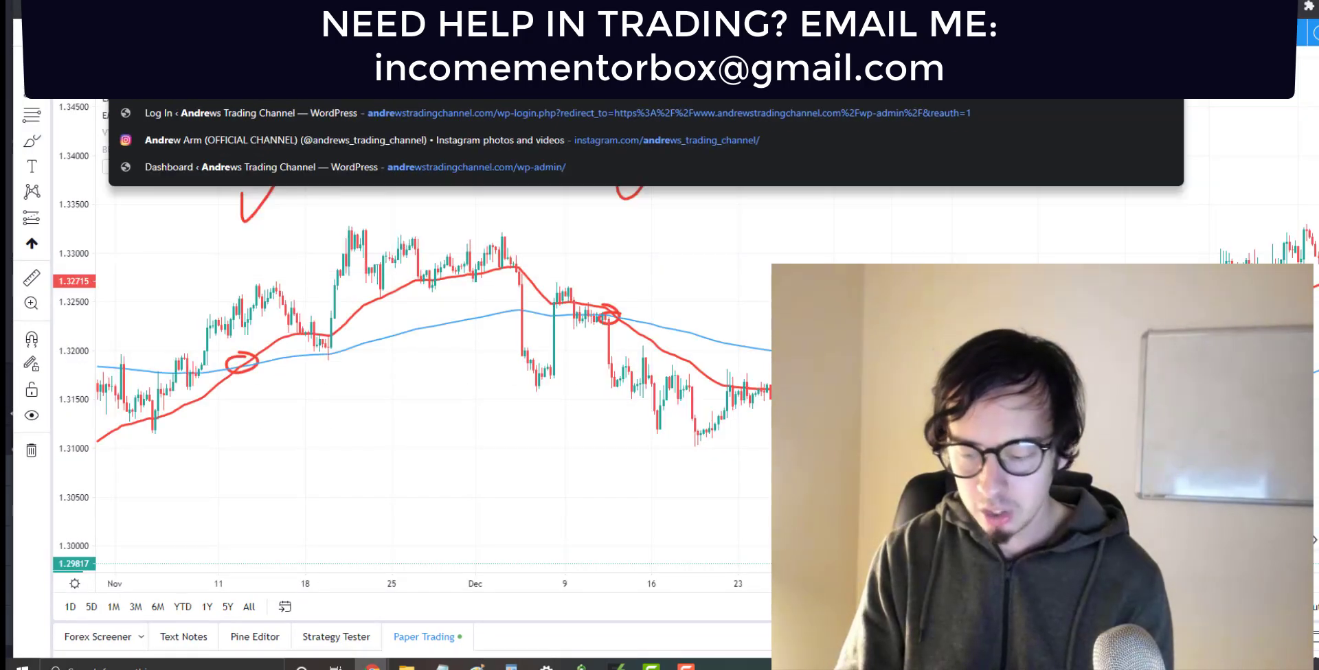
key("Escape")
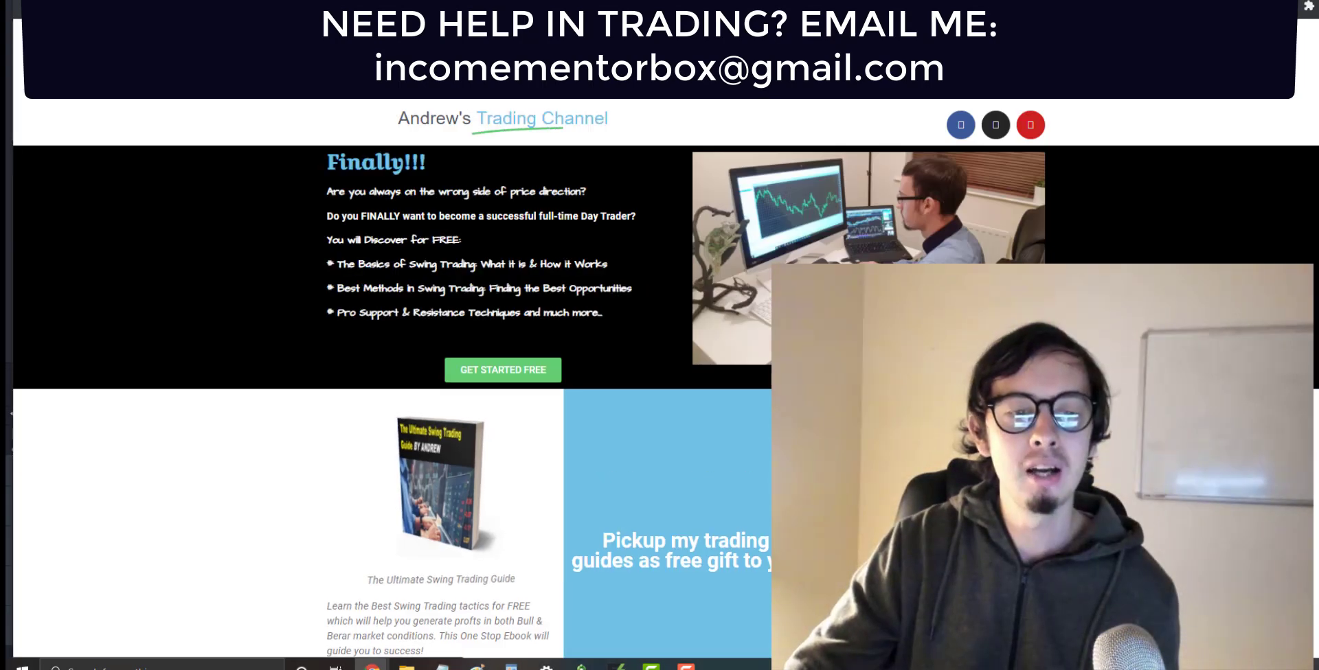
scroll(333, 305, "down", 5)
scroll(332, 305, "up", 4)
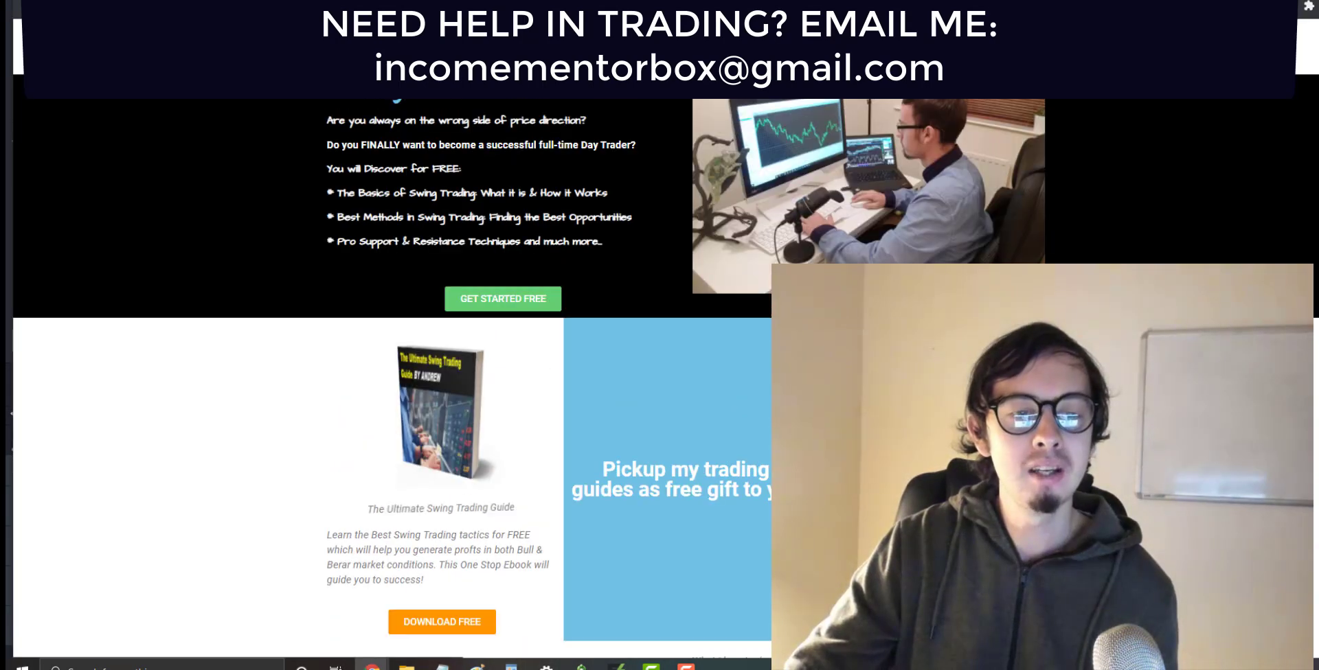
scroll(332, 305, "down", 1)
scroll(334, 305, "down", 1)
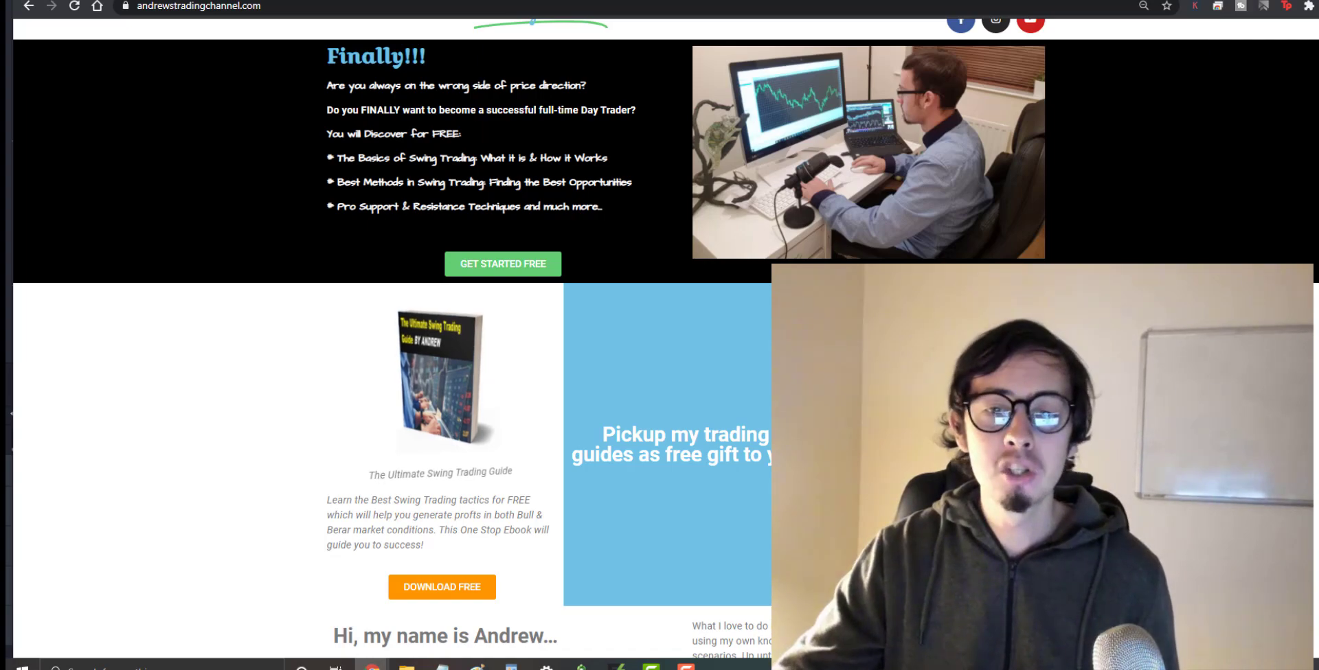
scroll(332, 119, "down", 3)
scroll(440, 343, "down", 15)
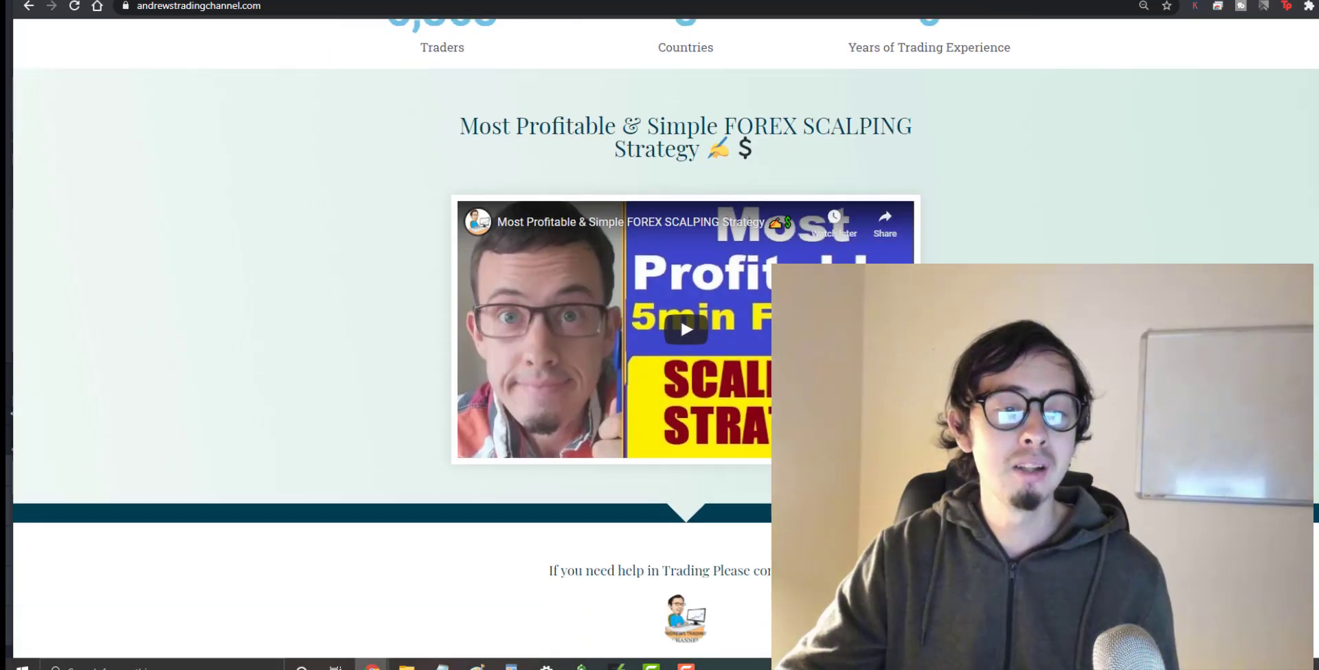
scroll(440, 343, "up", 20)
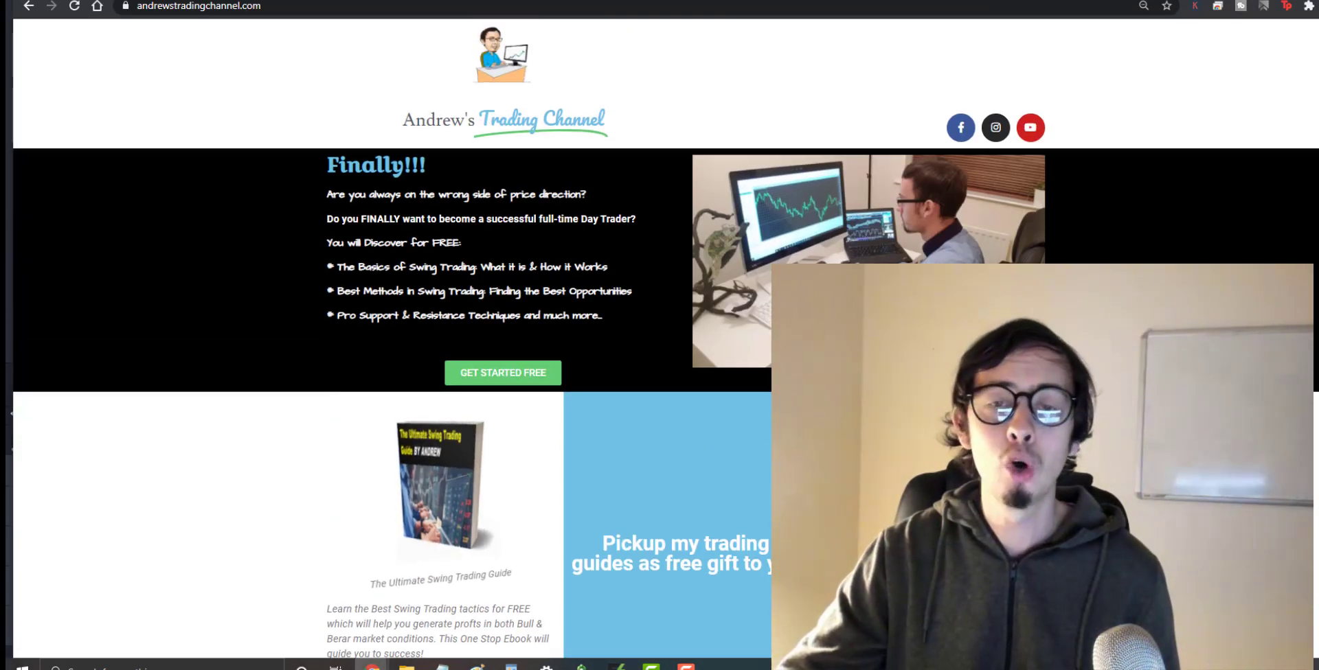